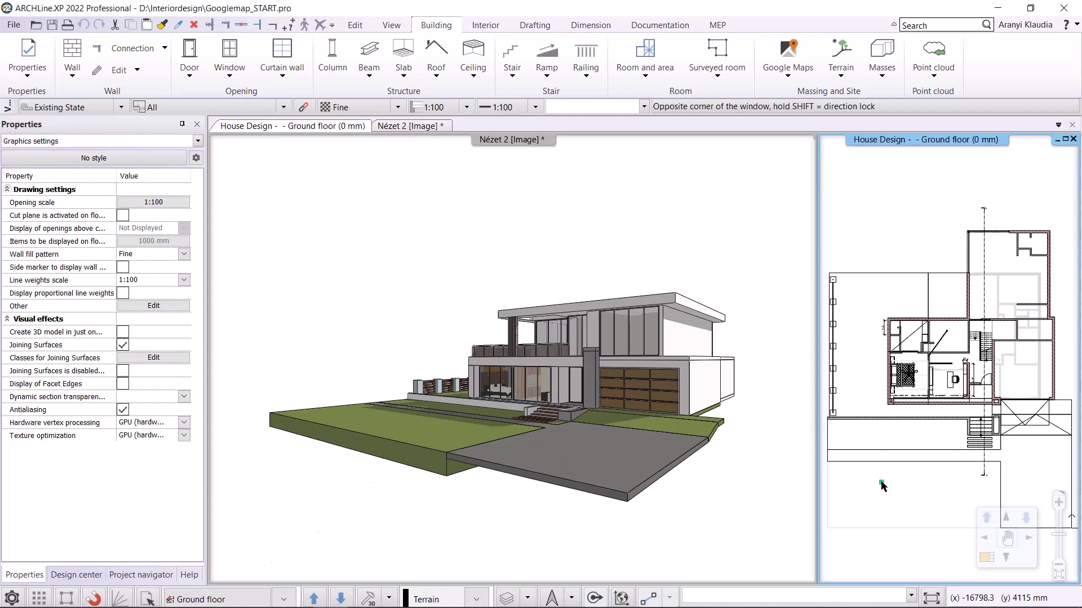
Swap the ground-floor plan into the main pane and zoom to show the whole building.
click(980, 560)
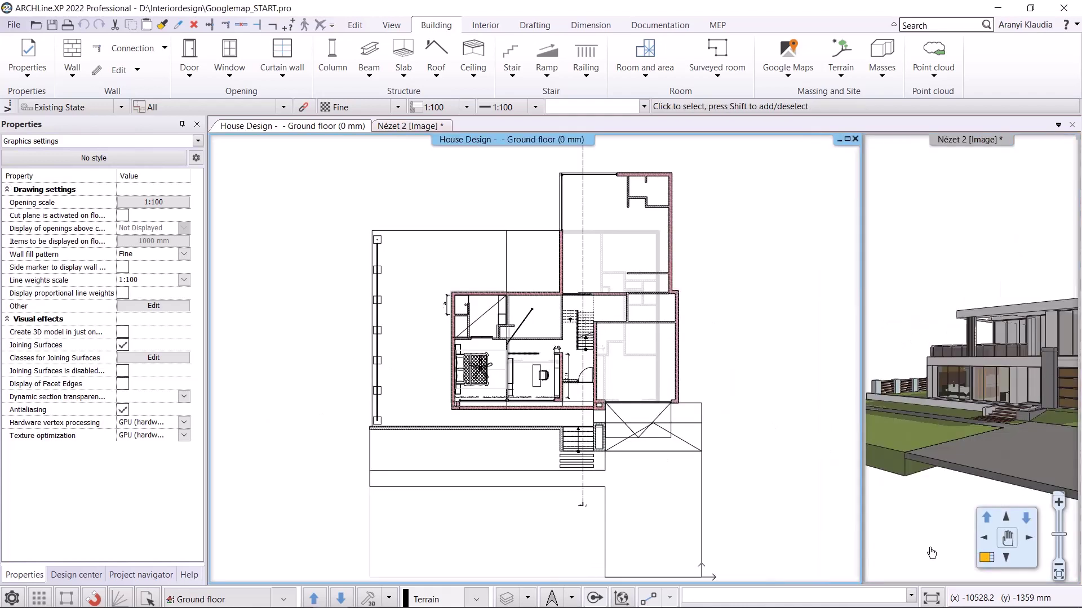
click(674, 545)
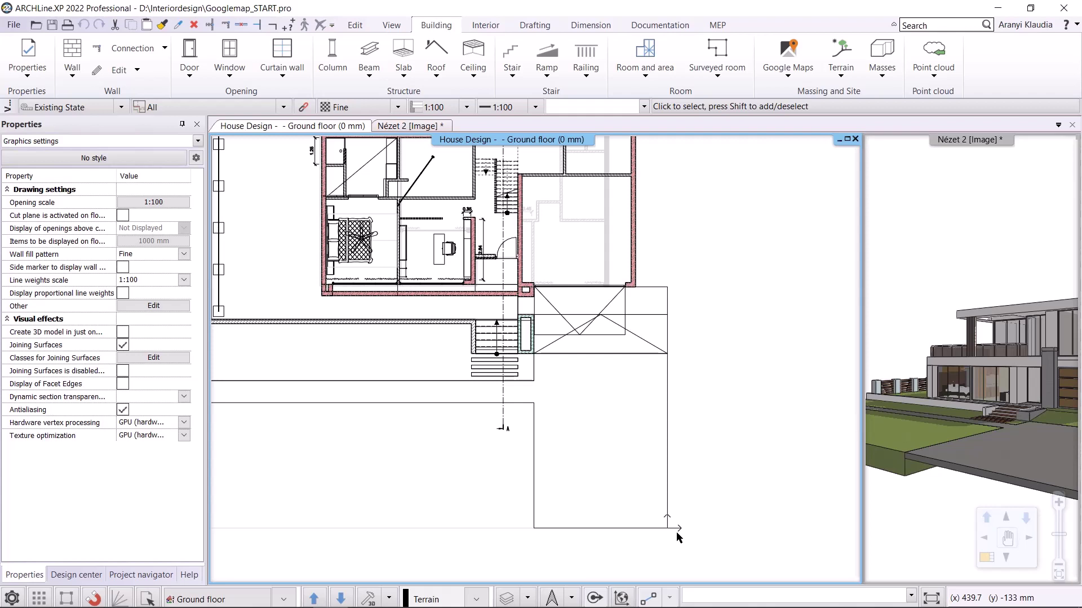
scroll(676, 531, down, 3)
scroll(634, 555, down, 2)
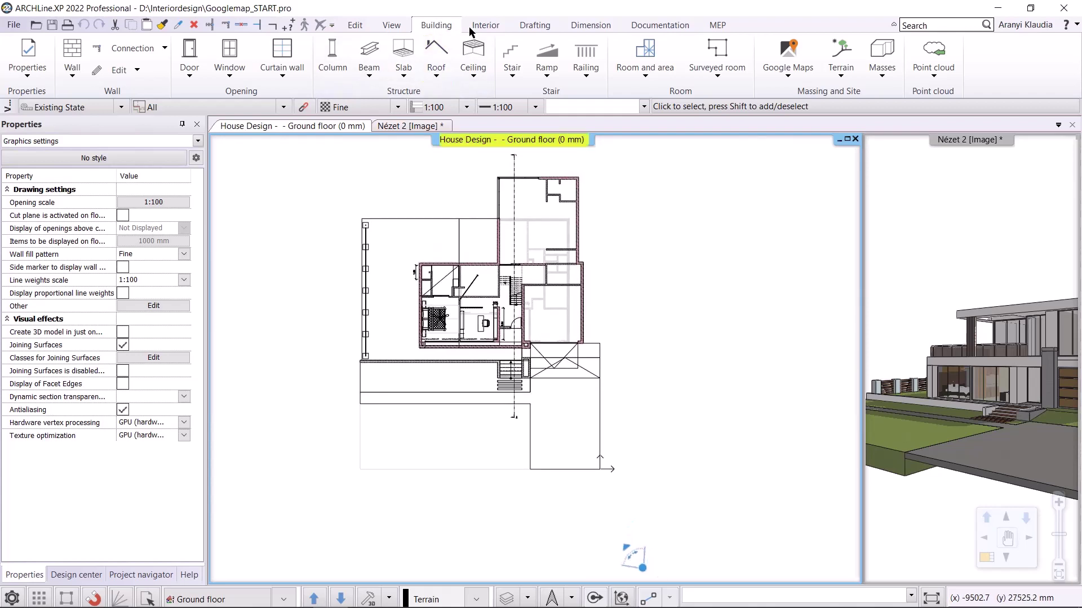
In Project location by Google Maps, search 'moggill mcgrath ct' and zoom in on the result.
click(788, 61)
click(840, 101)
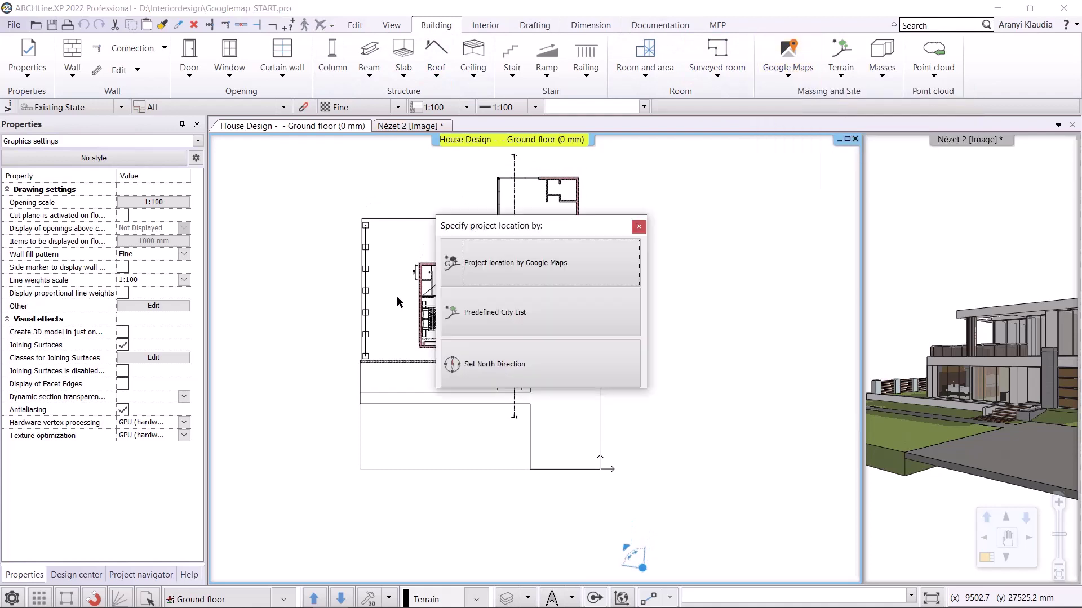
click(489, 282)
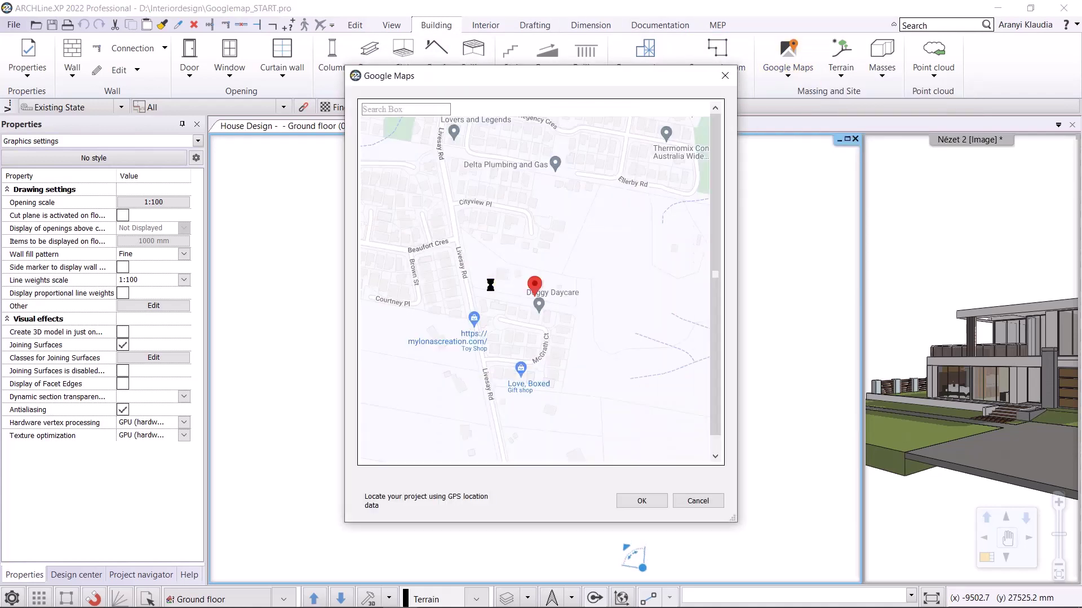
click(486, 107)
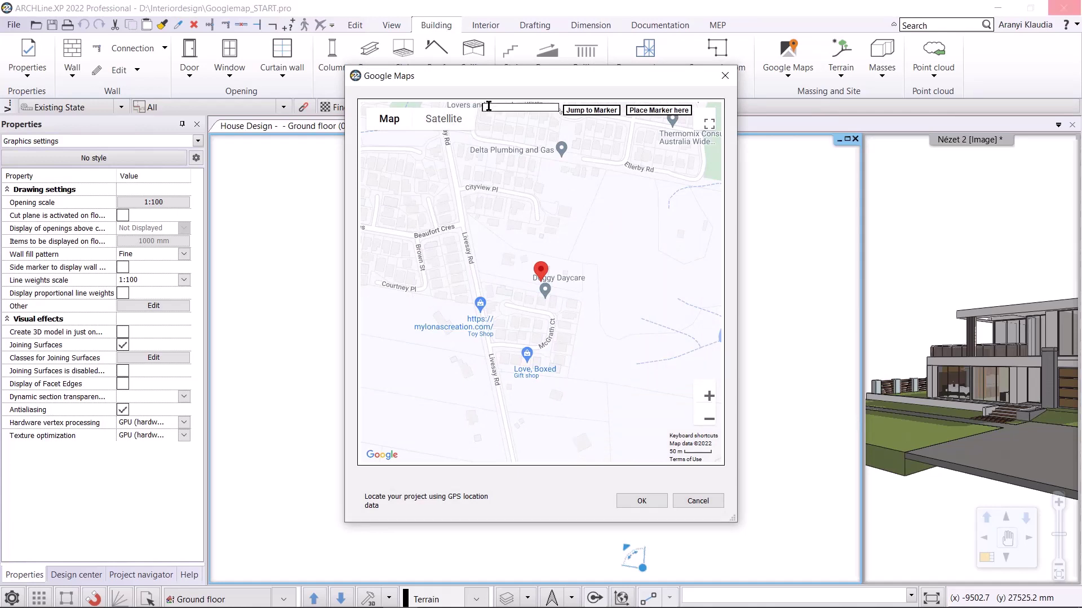
text(moggill)
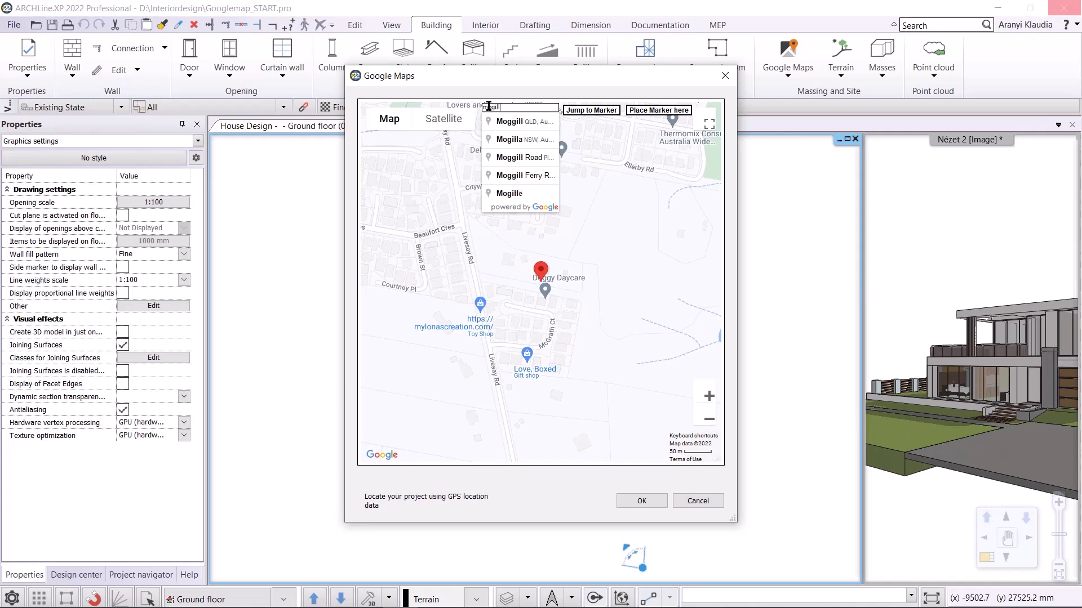
text( mcgrat)
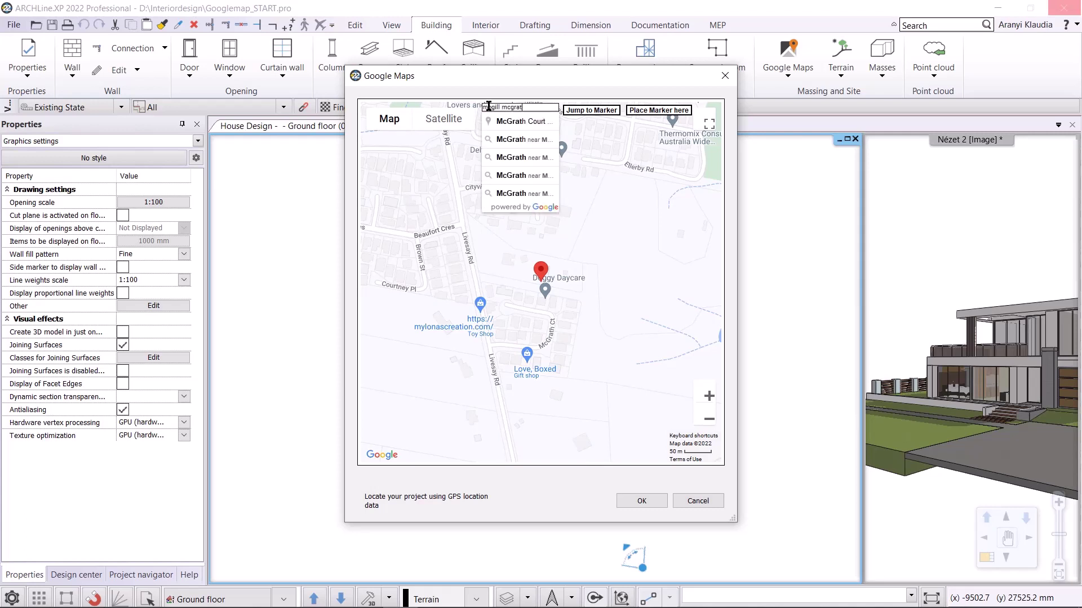
text(h ct)
key(Return)
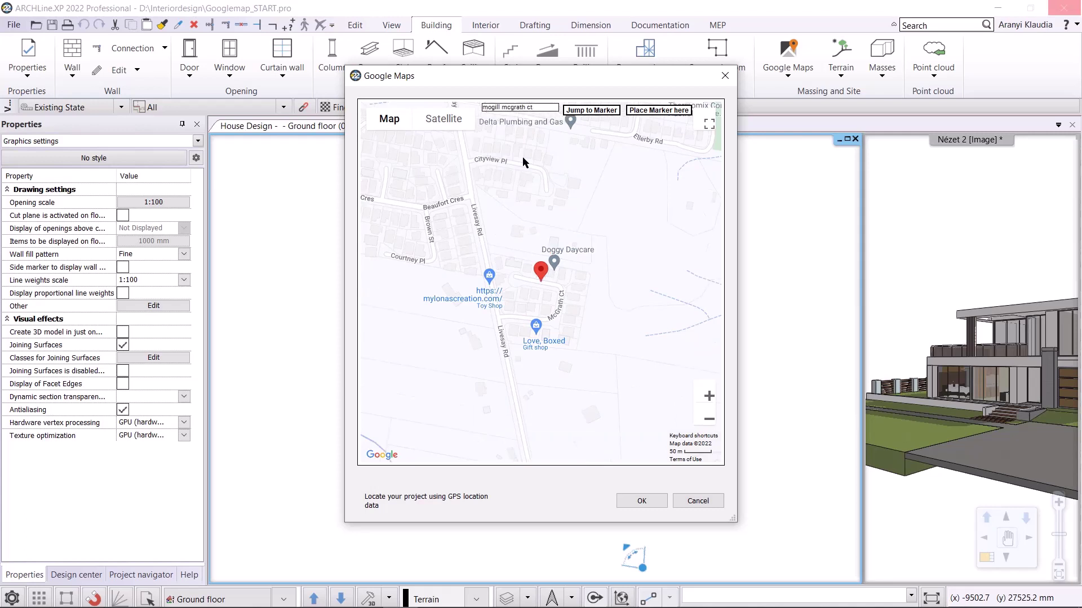
click(708, 396)
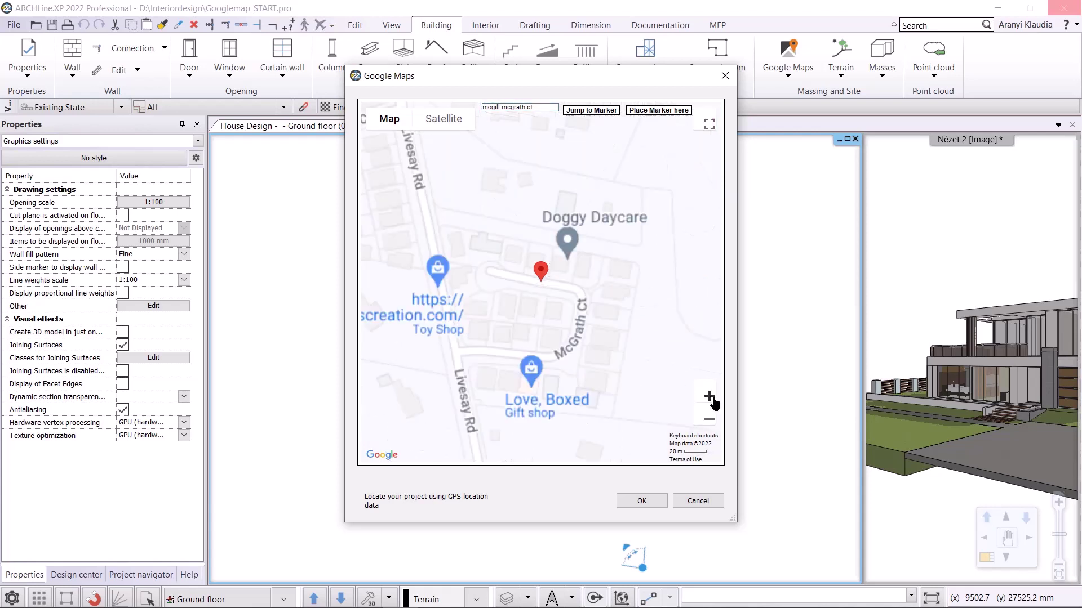
click(709, 396)
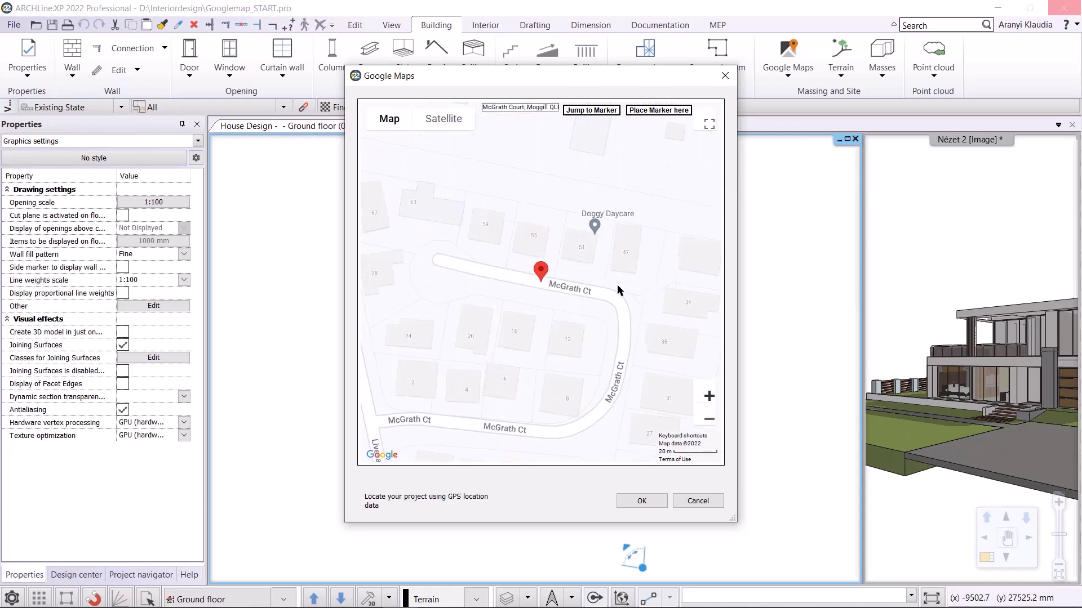
triple_click(524, 107)
key(BackSpace)
text(-27)
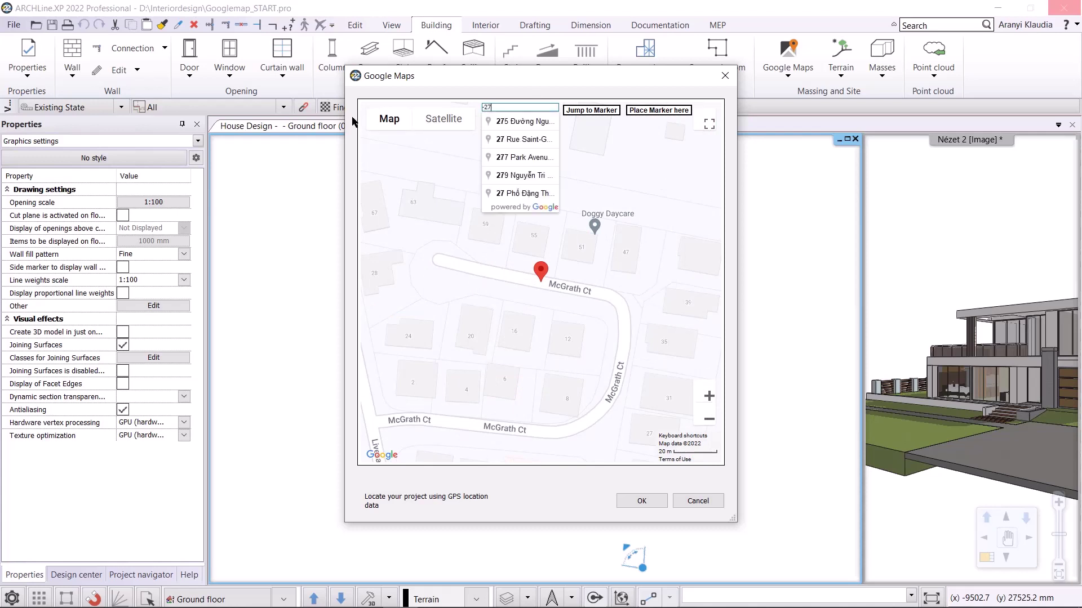
text(.574973)
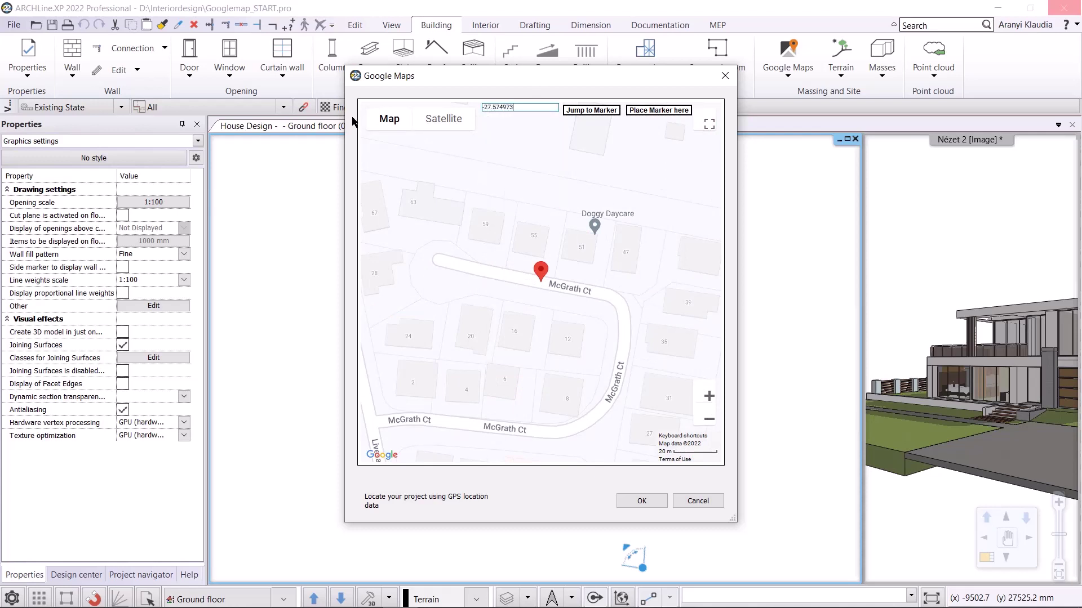
text(15,152.88)
text(65255)
key(Return)
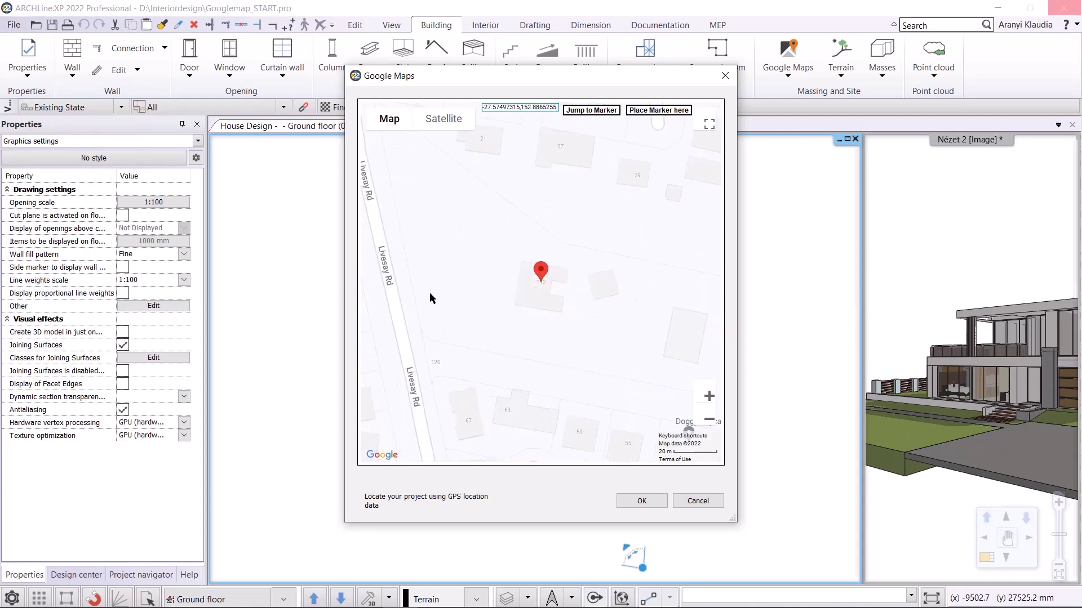
mouse_move(540, 276)
mouse_down()
mouse_move(689, 346)
mouse_move(640, 344)
mouse_up()
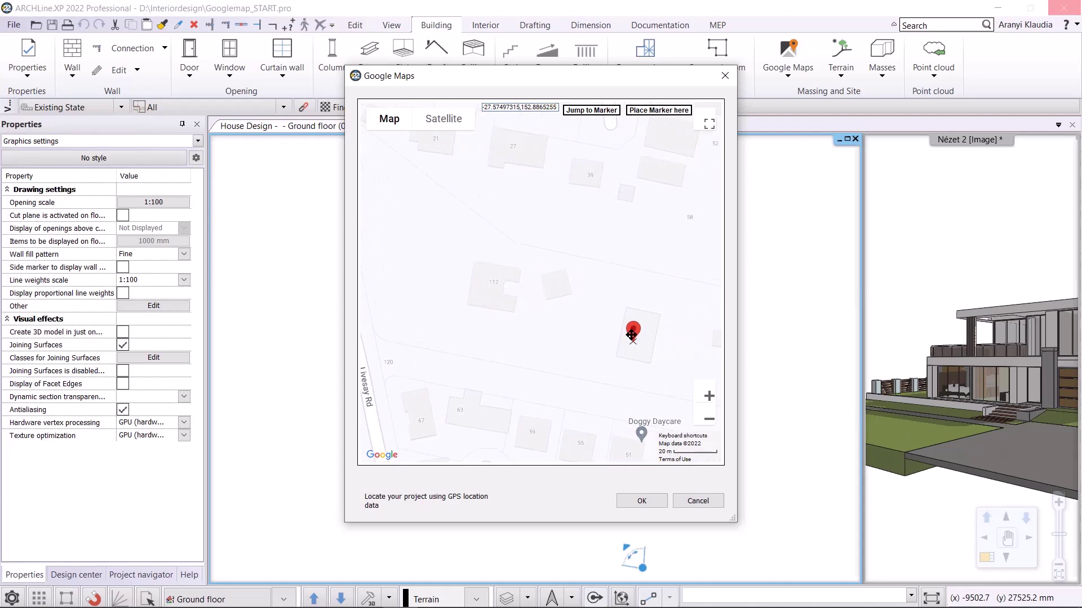
click(642, 501)
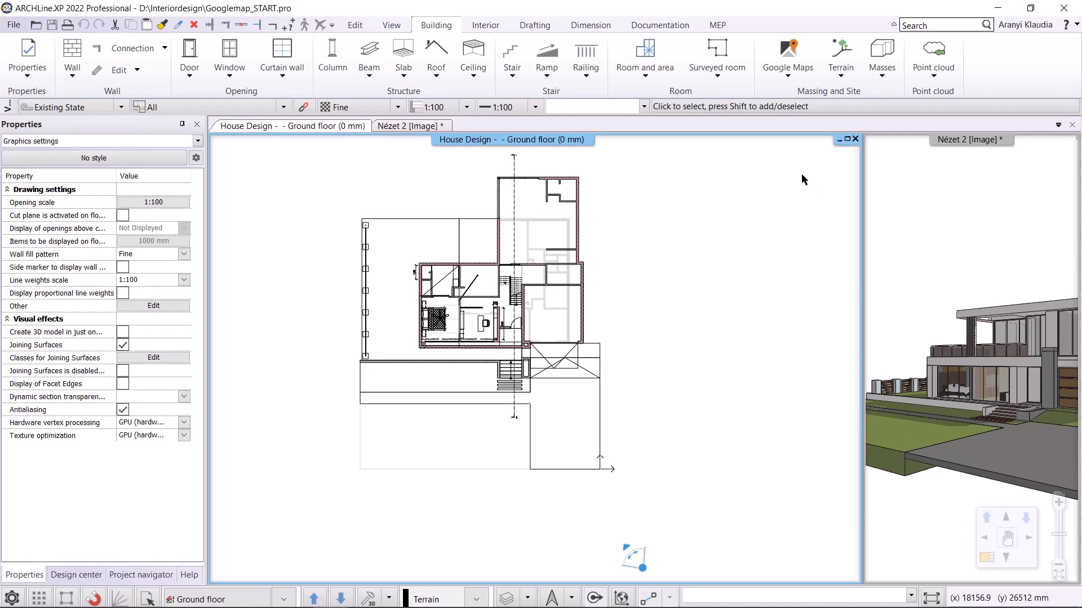
Import the Google map as a raster image under the plan and zoom in on the pinned area.
click(791, 65)
click(806, 117)
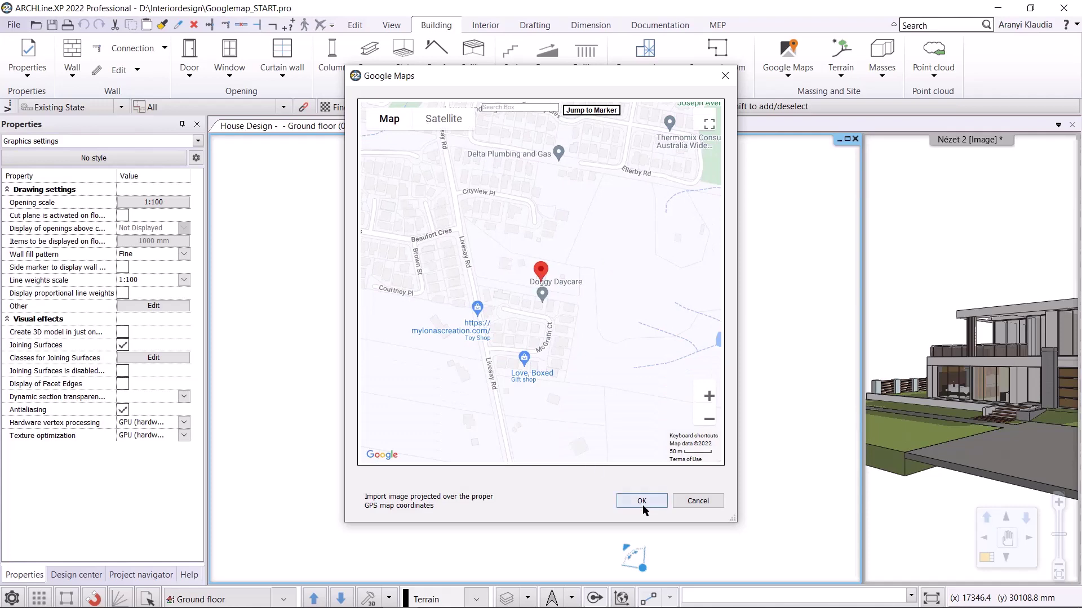
click(640, 500)
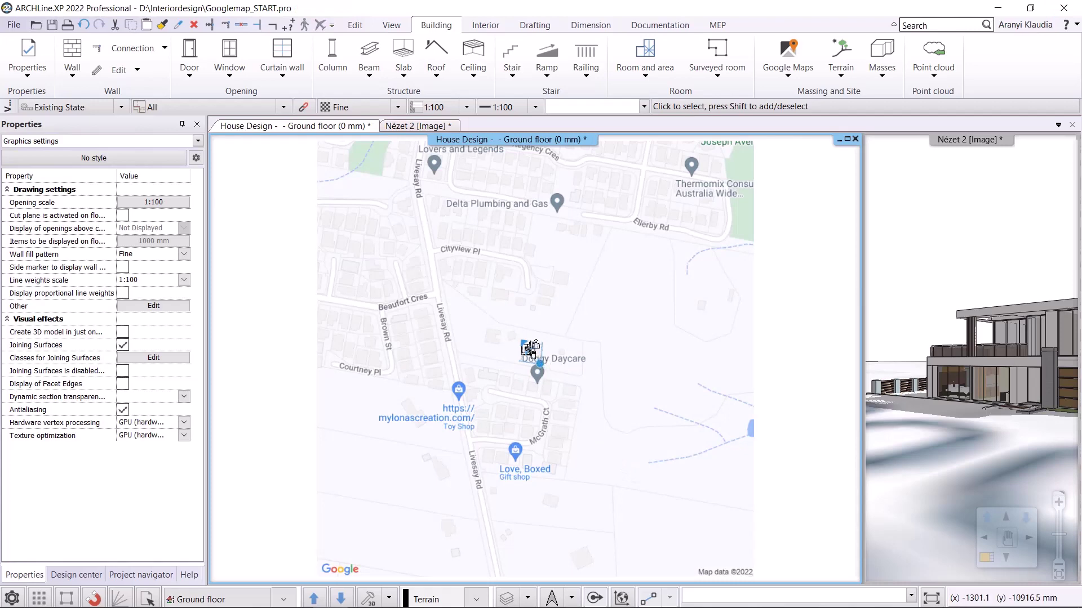
scroll(538, 356, up, 2)
scroll(532, 338, up, 2)
scroll(552, 417, up, 2)
scroll(558, 436, up, 1)
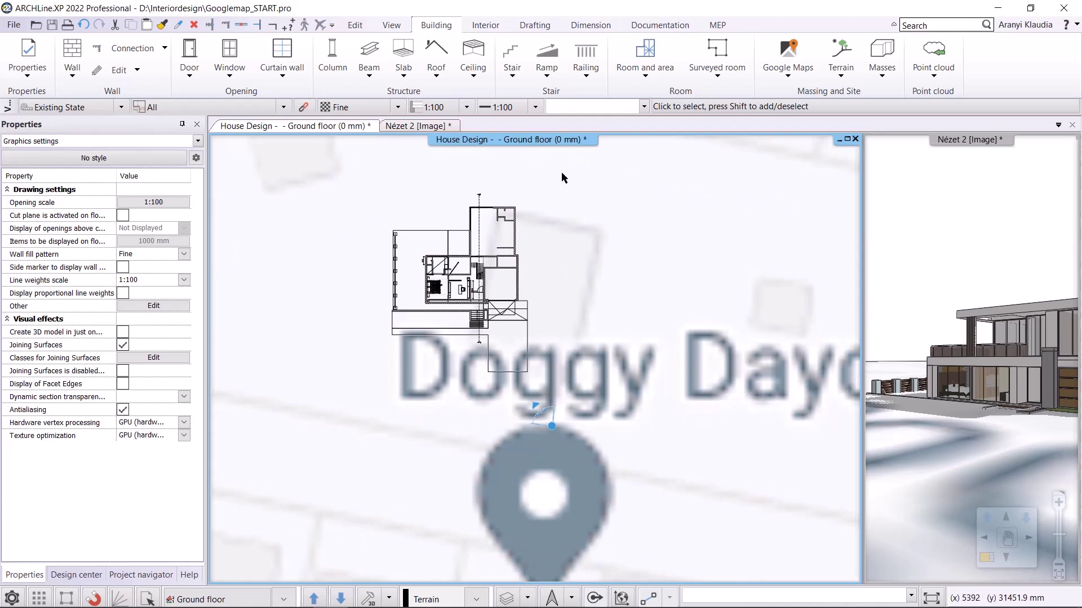
Measure the site's rotation with the Measured angle tool, reading 347.17°.
click(606, 26)
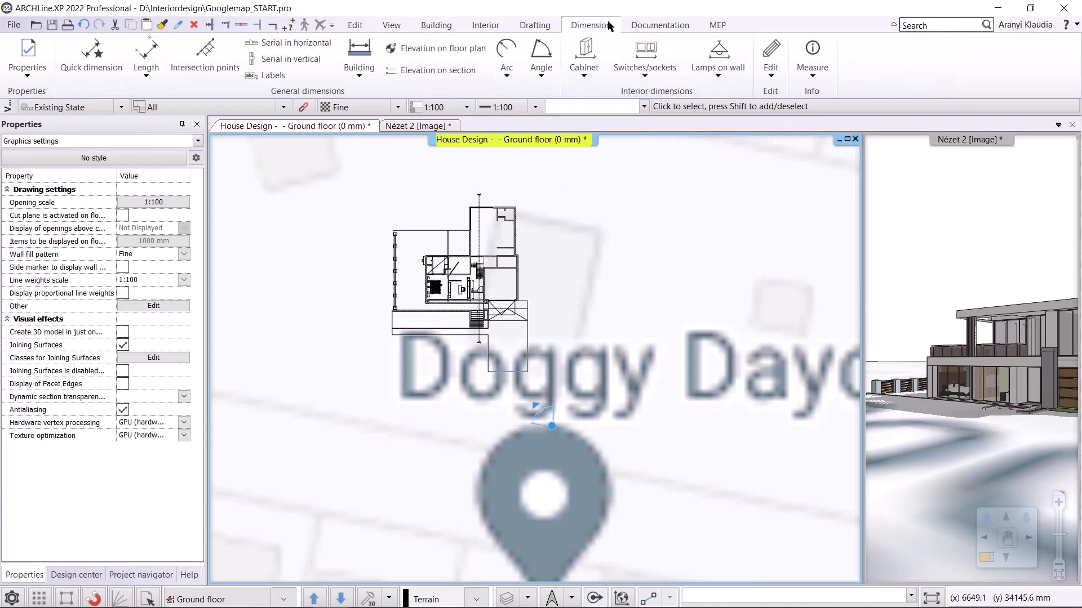
click(830, 79)
click(846, 221)
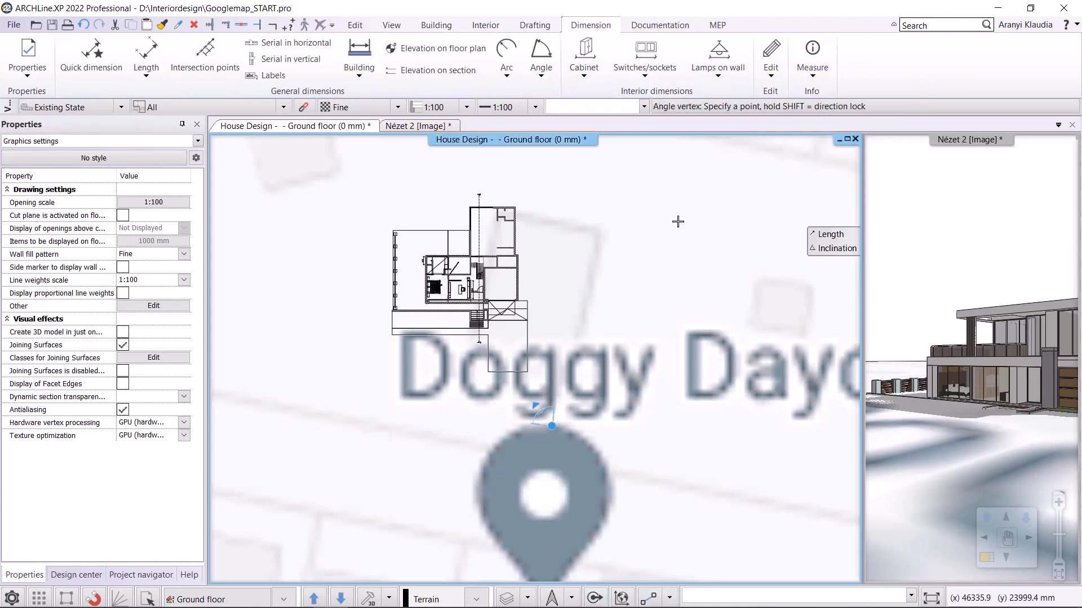
click(539, 360)
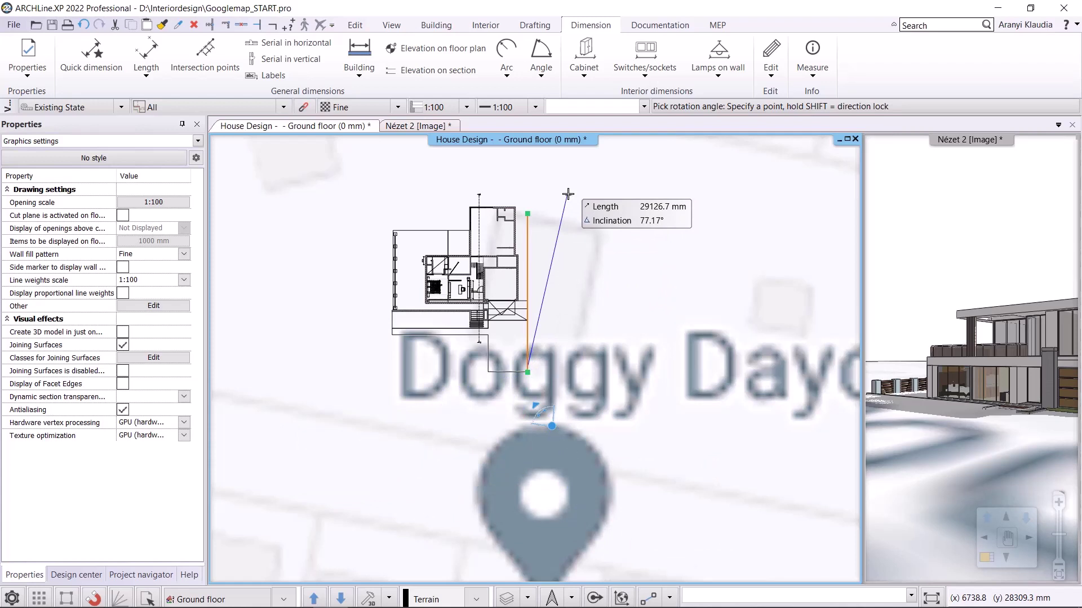
click(568, 194)
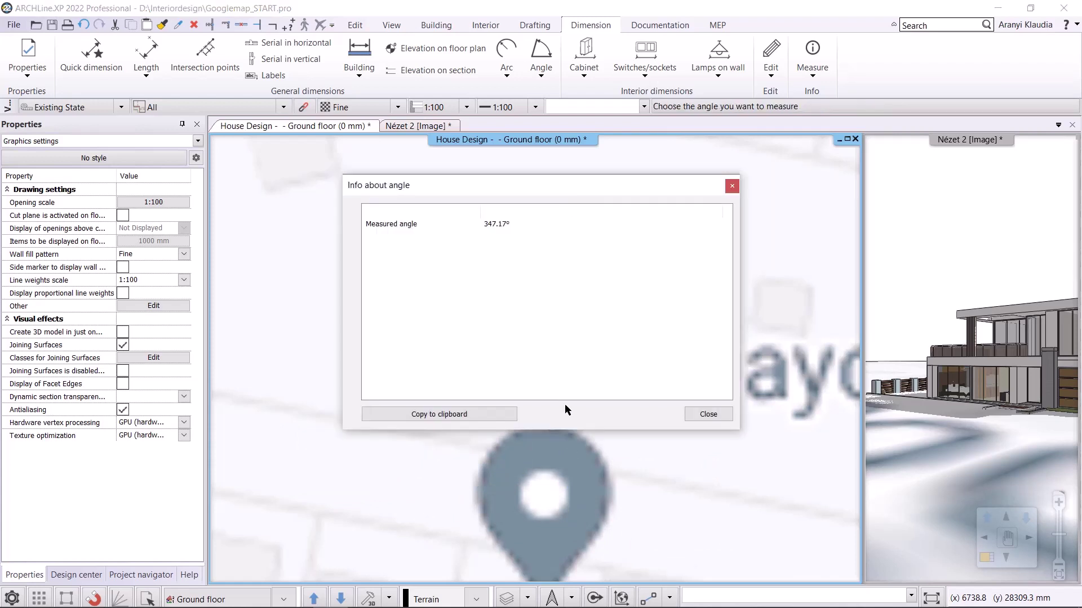
click(484, 414)
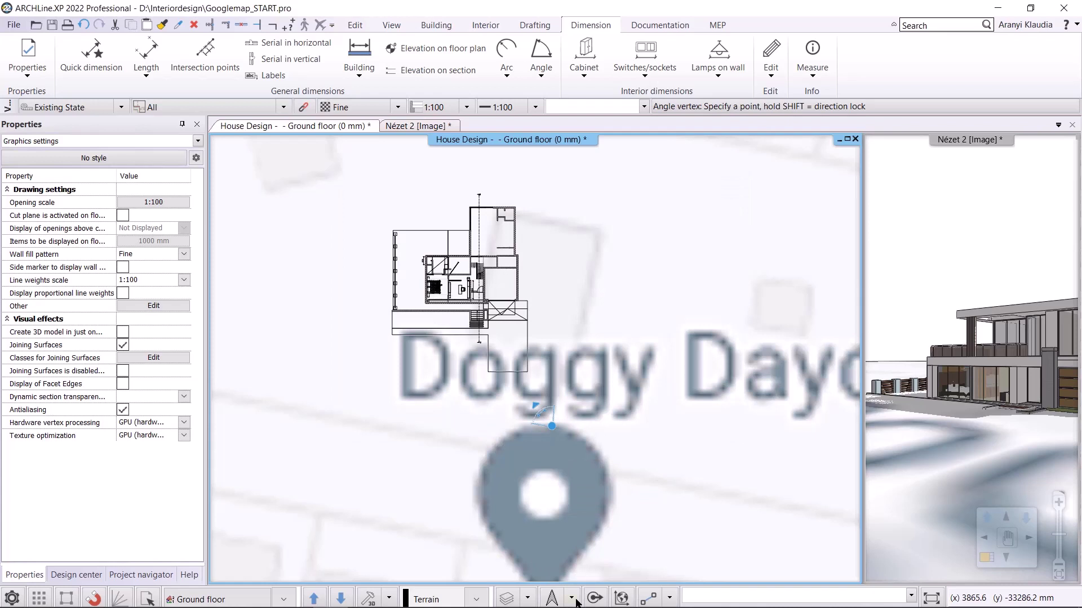
click(572, 599)
Set the north direction to 90-347.17°.
click(599, 430)
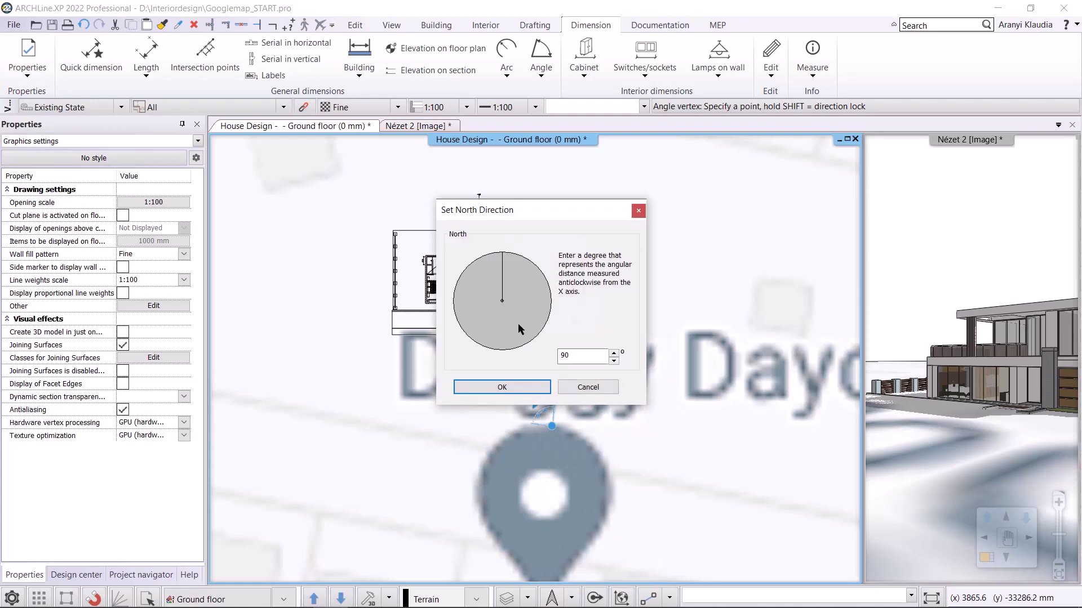
click(580, 357)
text(-)
text(347.17°)
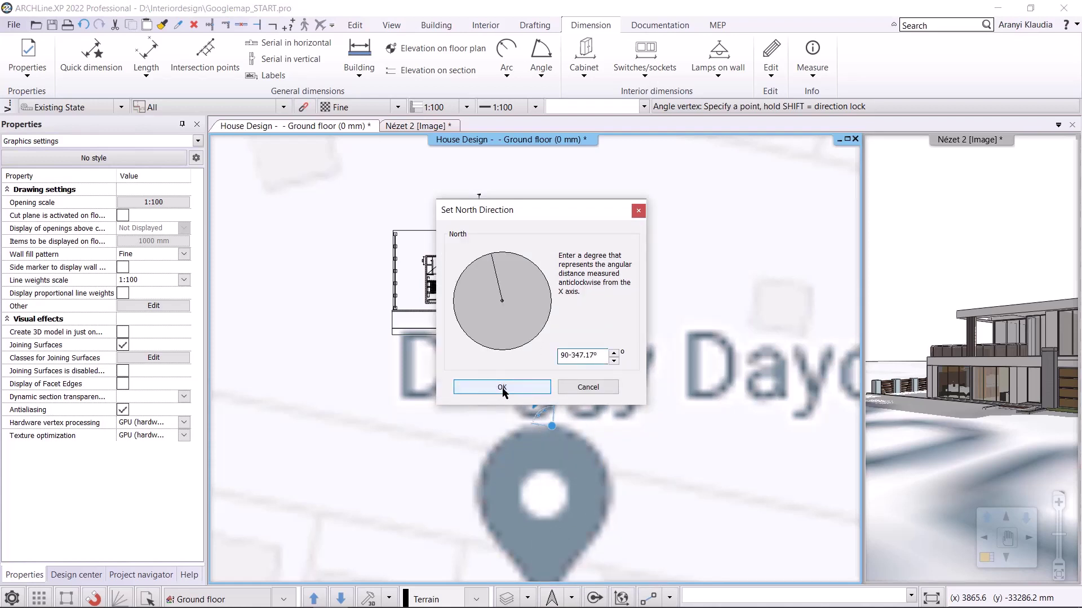
click(502, 389)
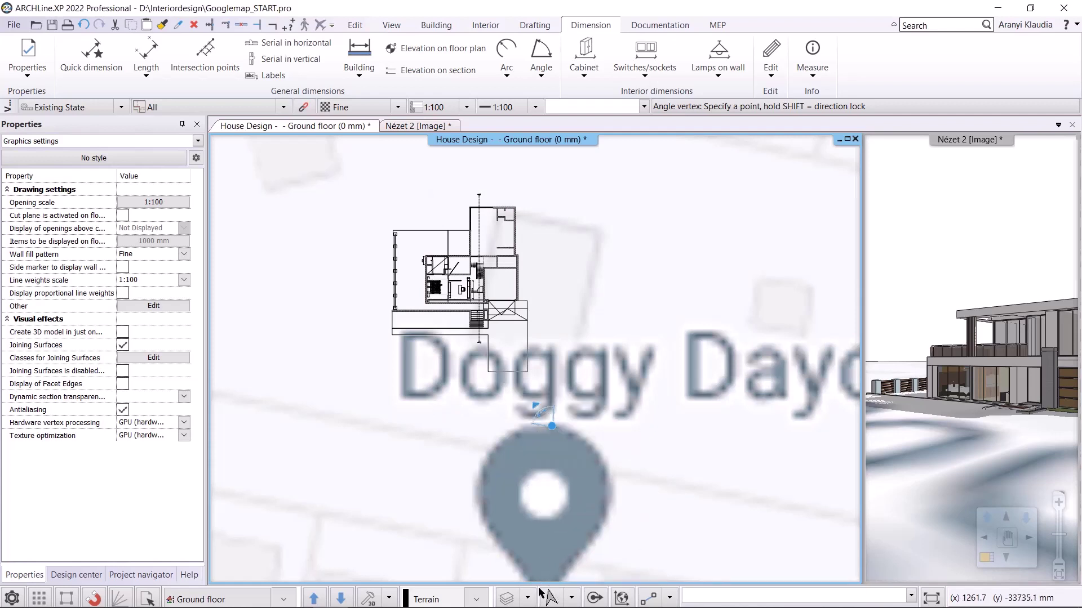
Delete the background Google map image from the plan.
key(Escape)
click(621, 394)
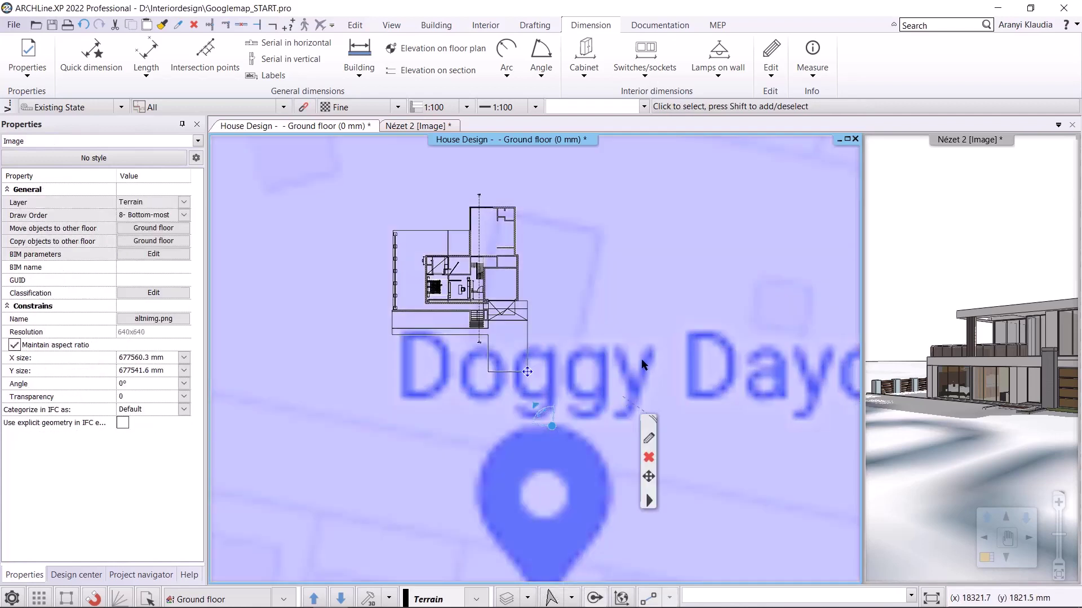
scroll(632, 354, down, 2)
key(Delete)
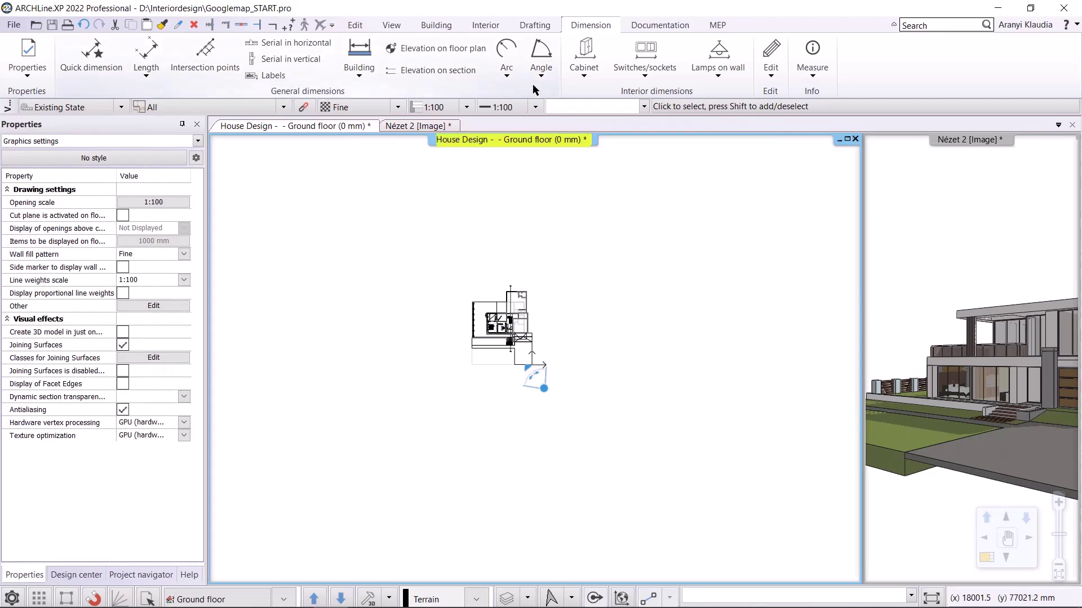
Import the Satellite map around the marker as high-resolution terrain aligned to north.
click(436, 28)
click(780, 75)
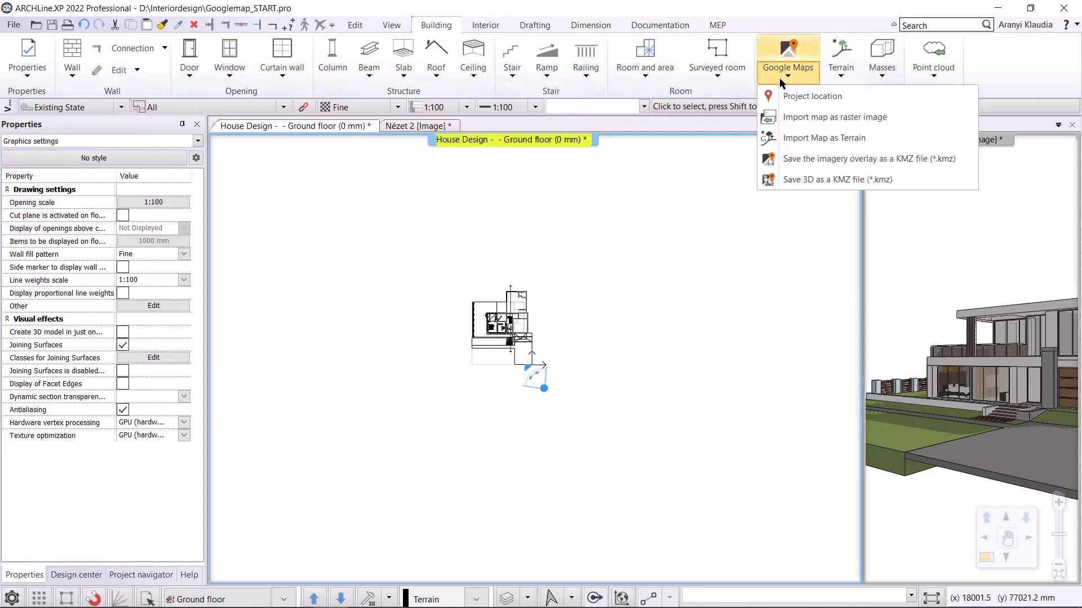
click(823, 135)
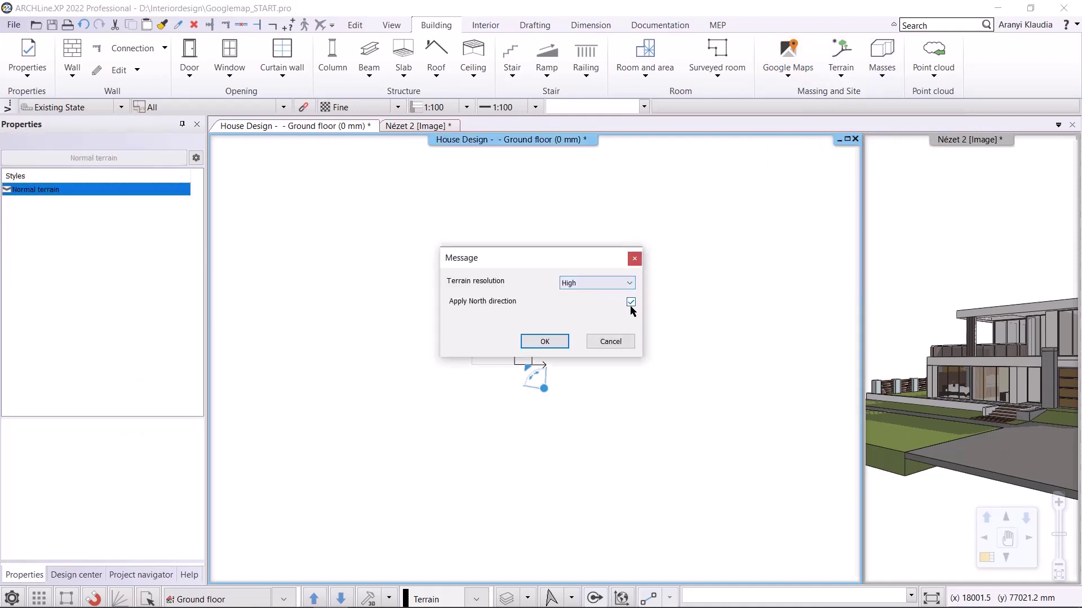
click(535, 342)
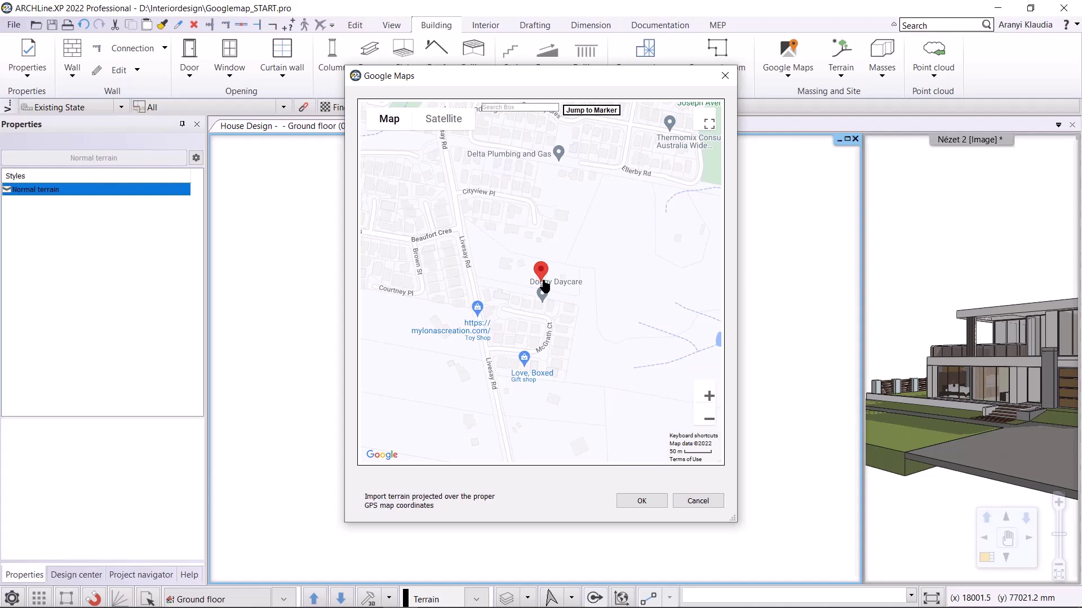
click(445, 129)
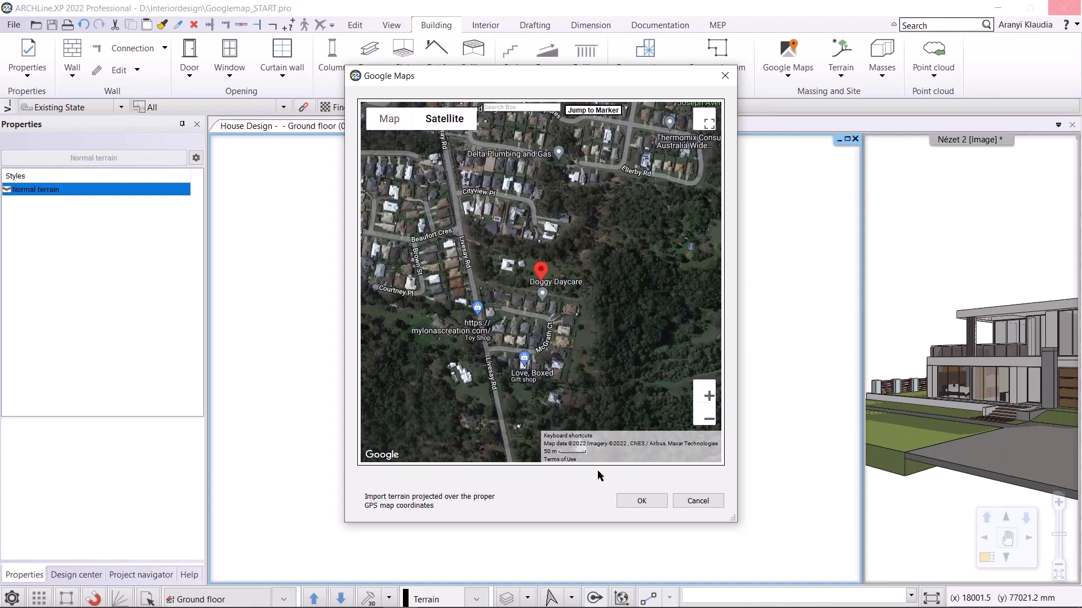
click(631, 501)
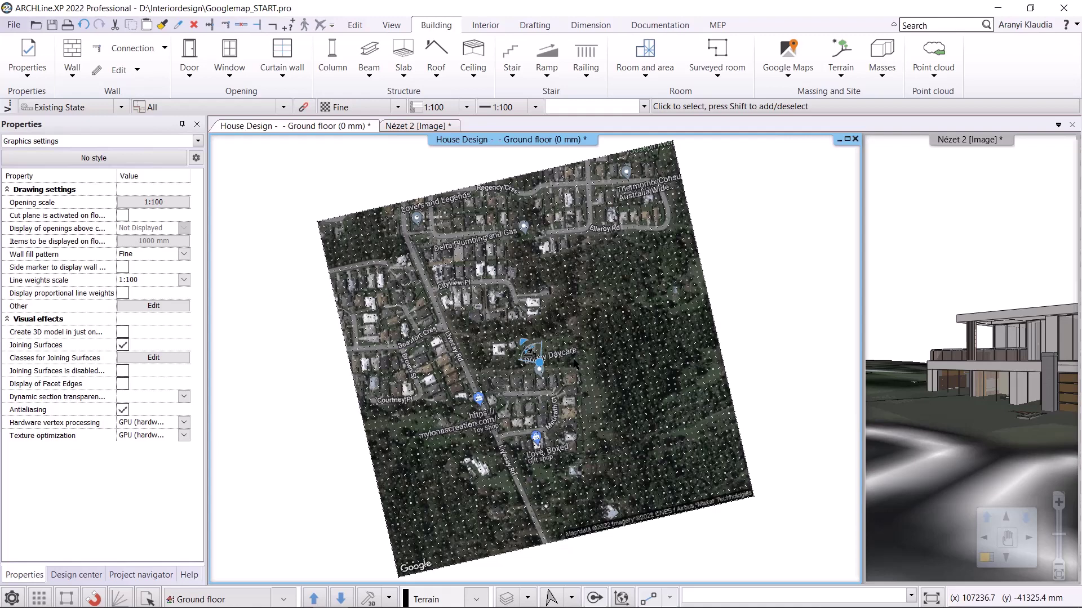
Change the building elevation above sea level from 59.43 m to 60 in Edit levels.
click(435, 128)
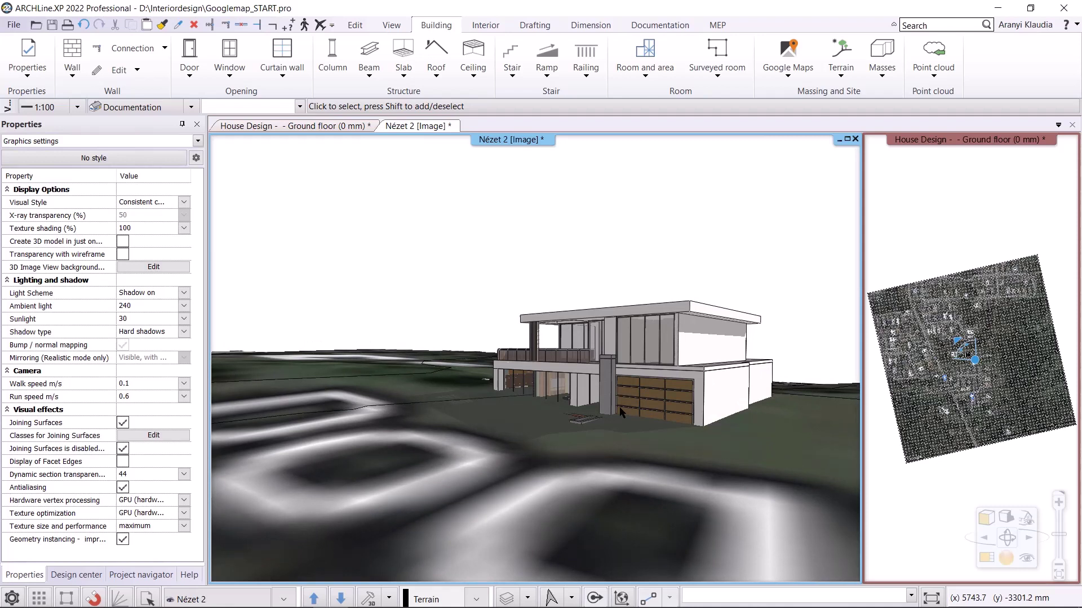
click(933, 493)
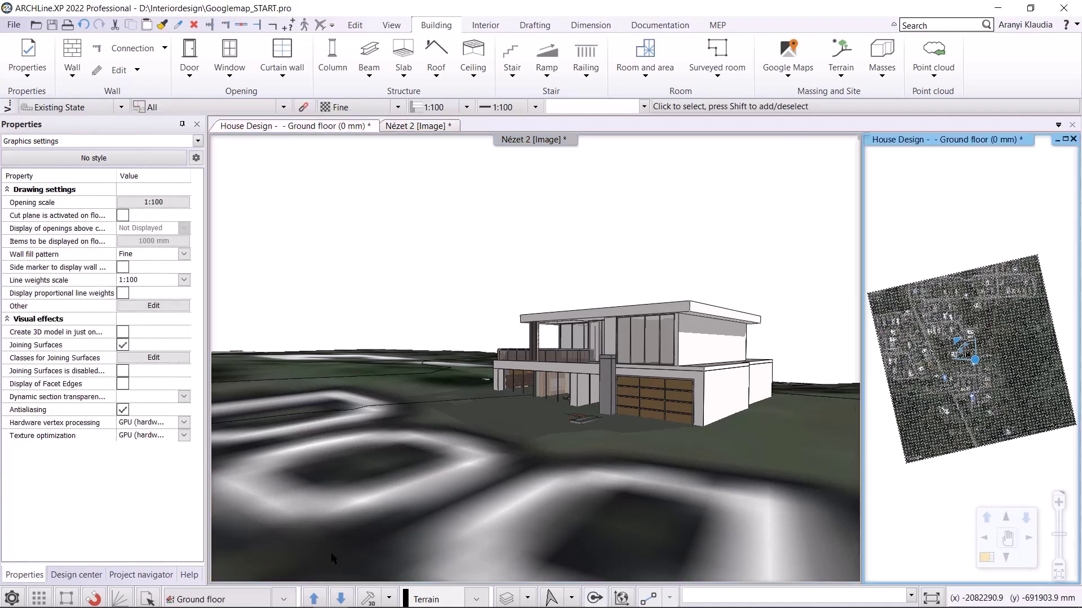
click(226, 599)
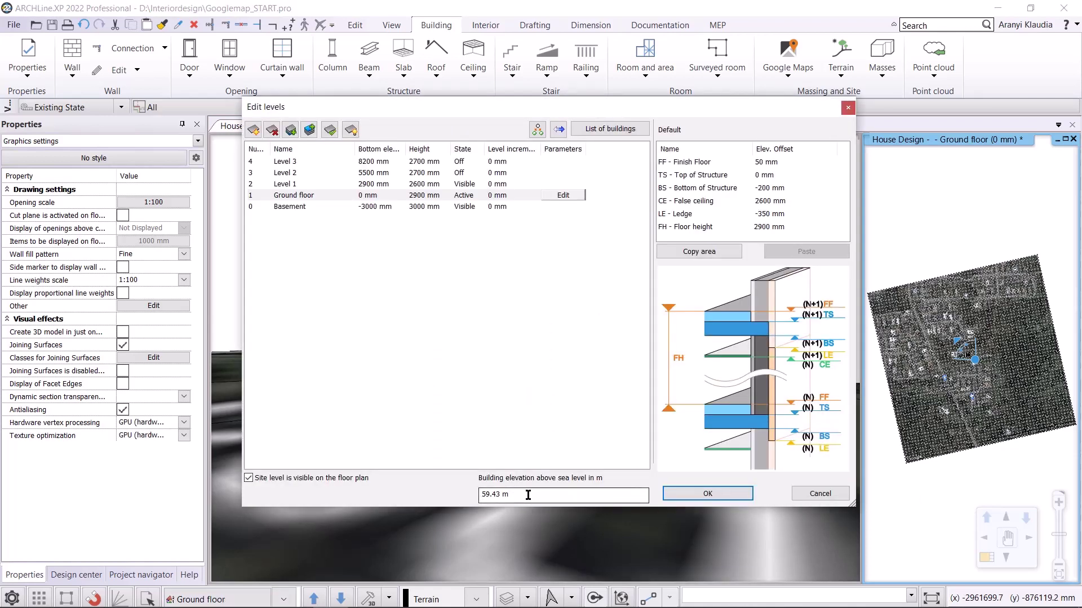
drag(528, 495, 438, 490)
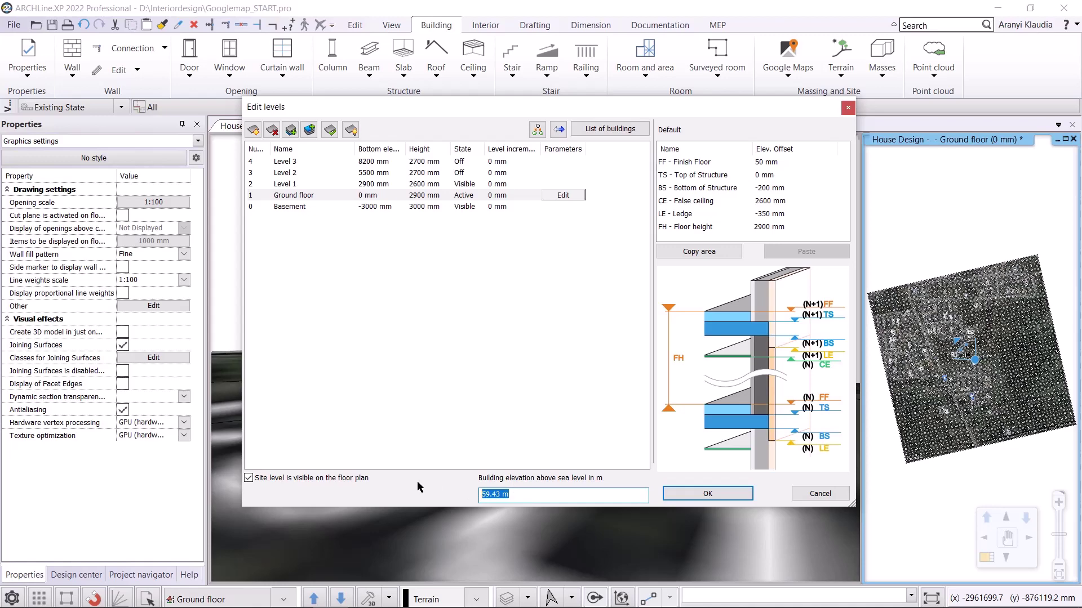
text(60.9)
click(681, 492)
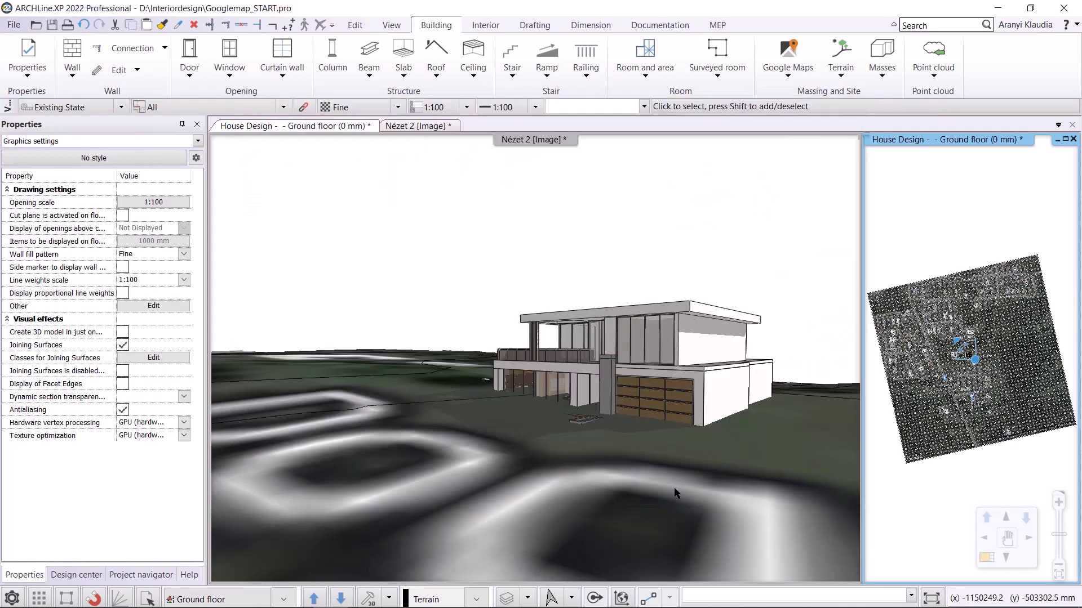
Regenerate the 3D model and inspect the grass slab (-200 mm height, 60900 mm absolute elevation).
click(370, 598)
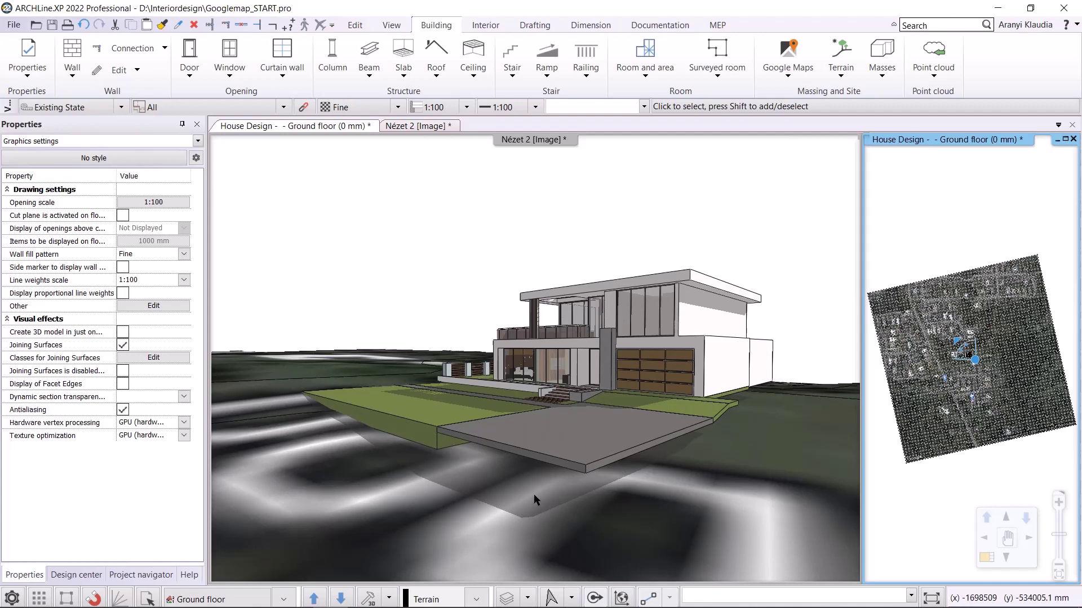
click(659, 432)
mouse_move(659, 432)
middle_down()
mouse_move(636, 421)
mouse_move(632, 433)
middle_up()
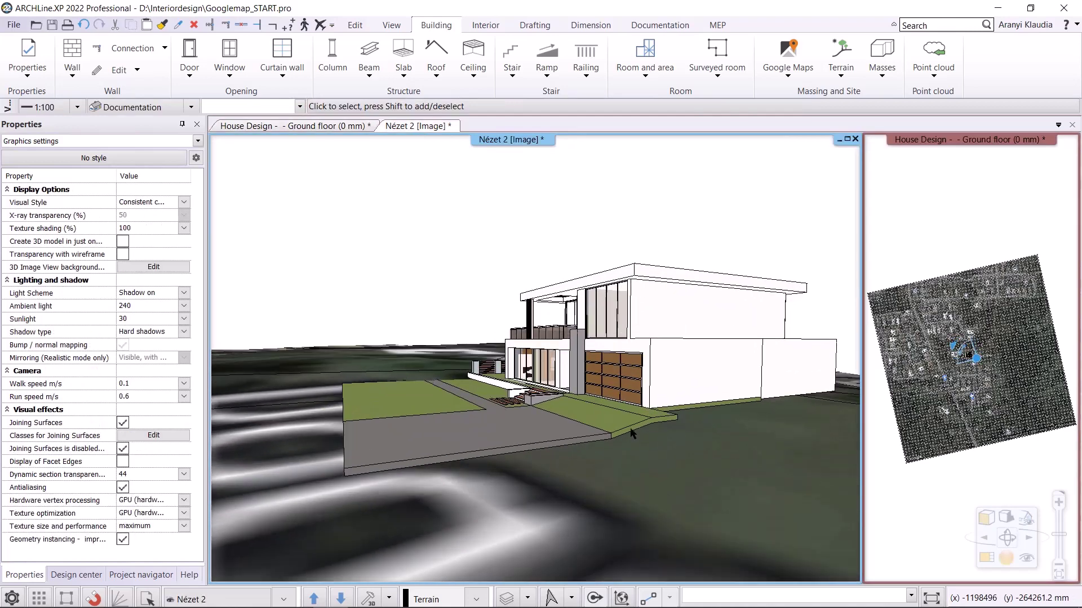
click(694, 408)
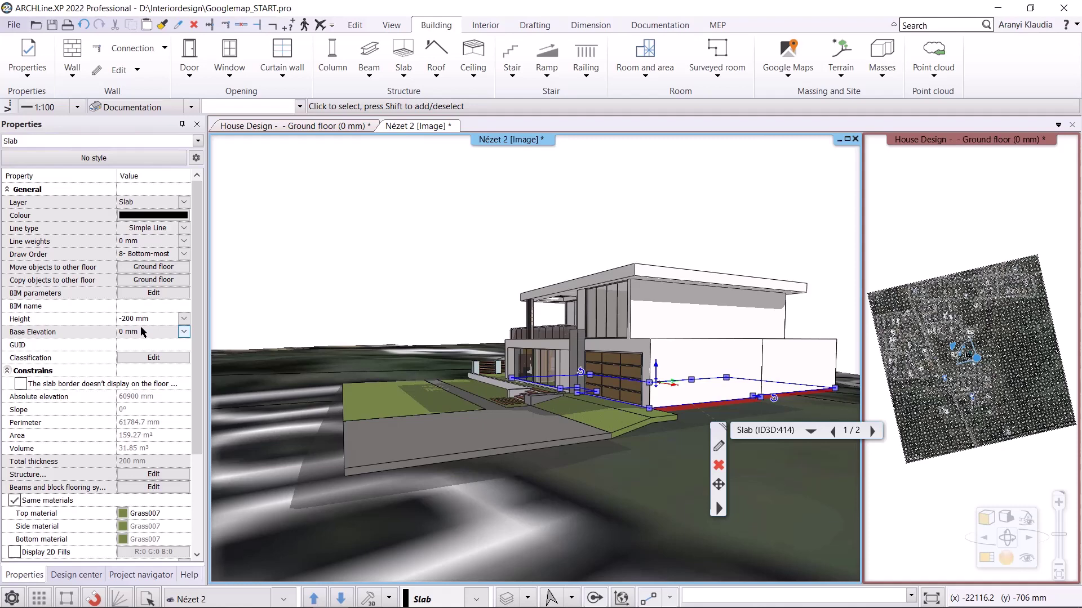
key(Escape)
click(958, 495)
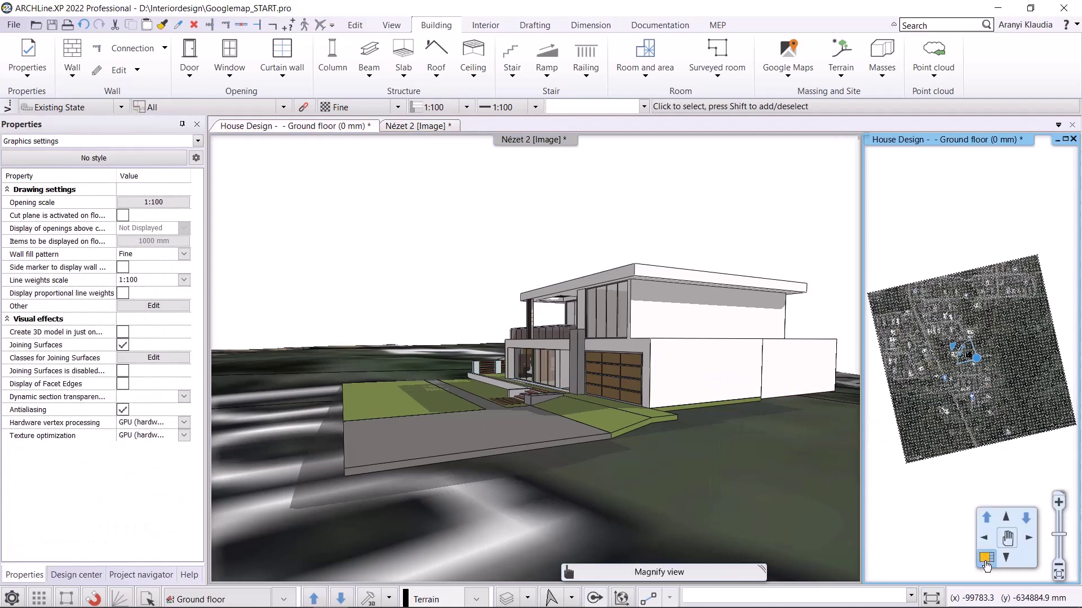
Bring the floor plan into the main window and zoom in on the house.
click(986, 559)
scroll(541, 366, up, 3)
scroll(541, 366, up, 3)
scroll(540, 366, up, 3)
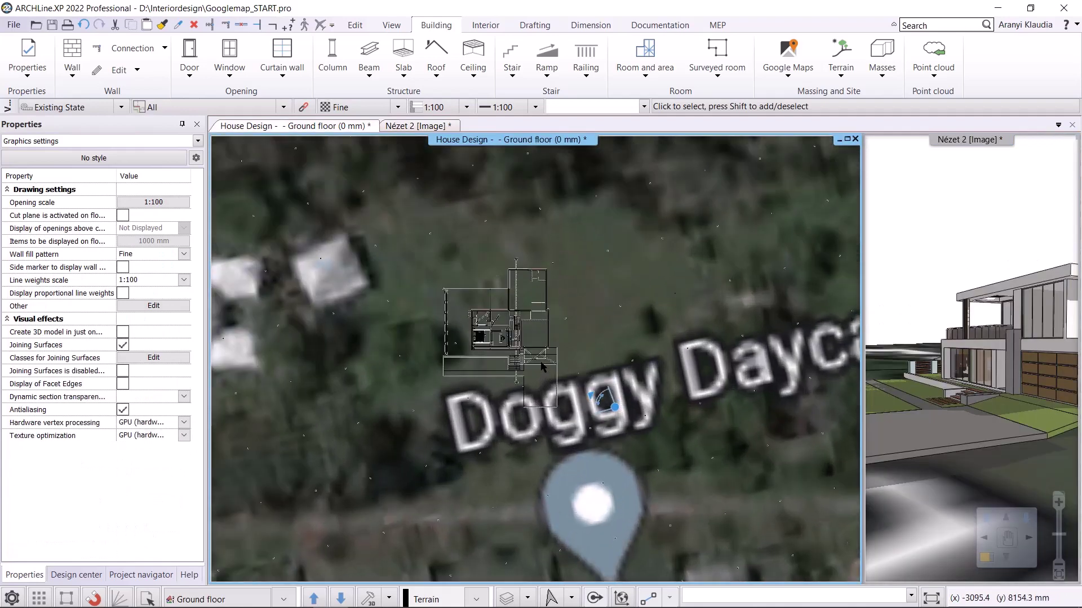
Start a terrain plateau and trace its outline along the house's upper walls.
click(845, 83)
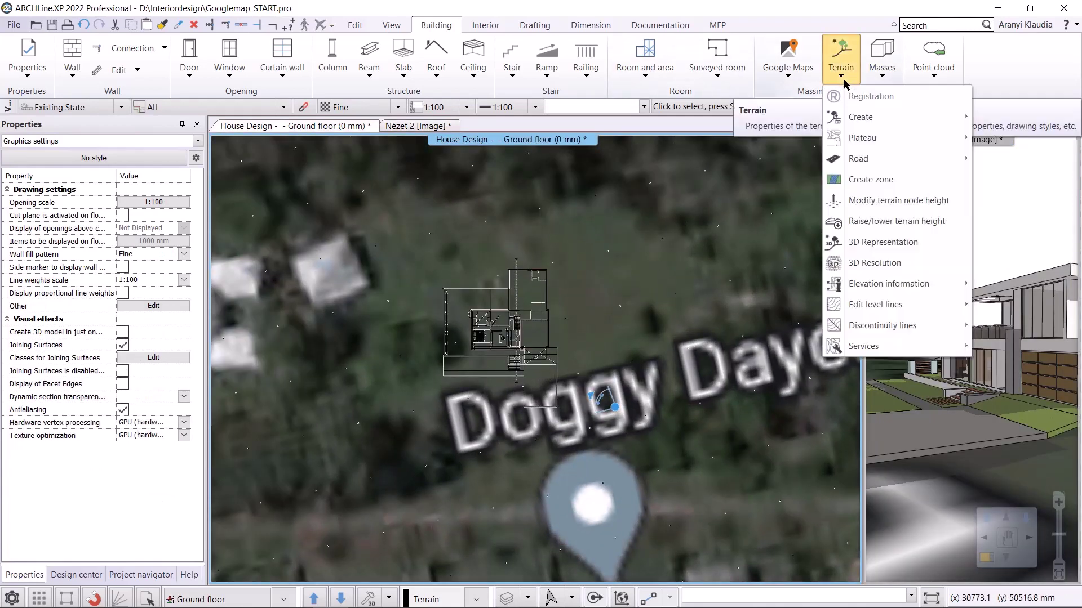
mouse_move(862, 137)
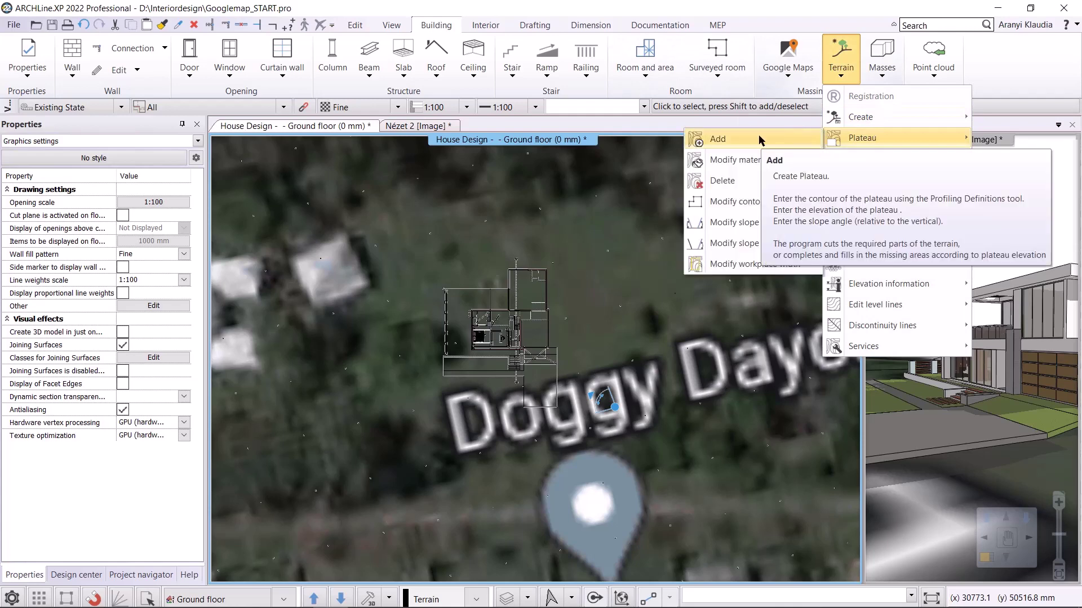
click(760, 140)
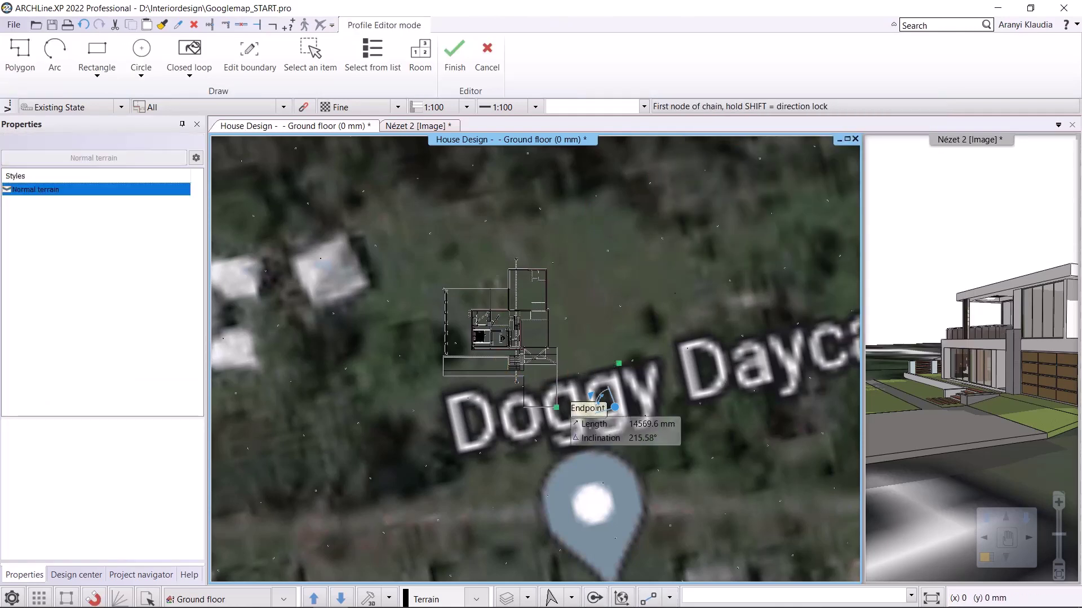
scroll(614, 407, up, 3)
scroll(540, 416, up, 3)
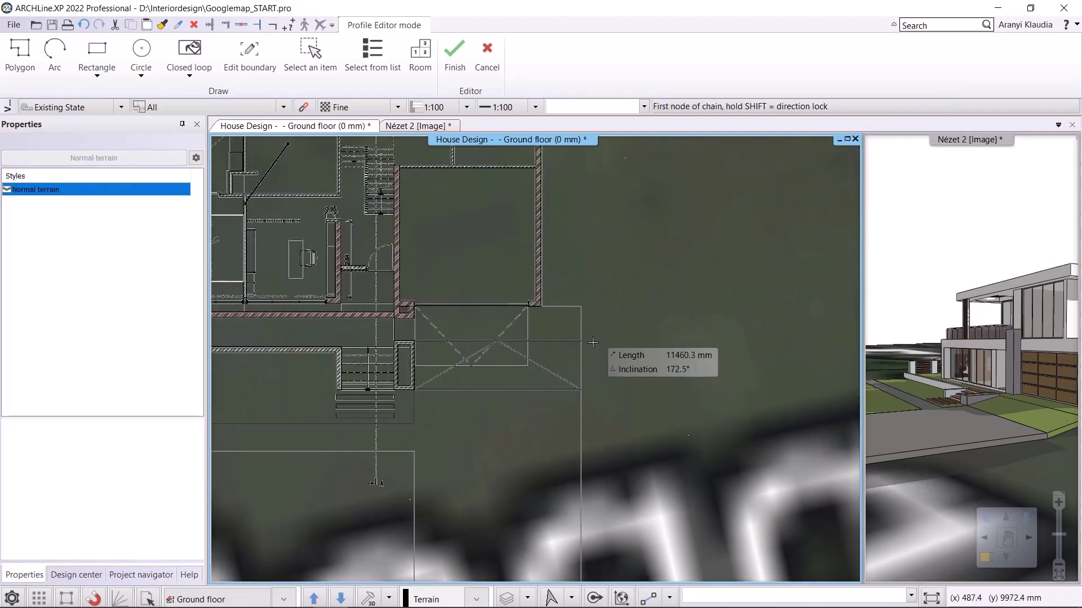
click(592, 343)
click(552, 221)
scroll(552, 225, down, 2)
scroll(697, 485, down, 2)
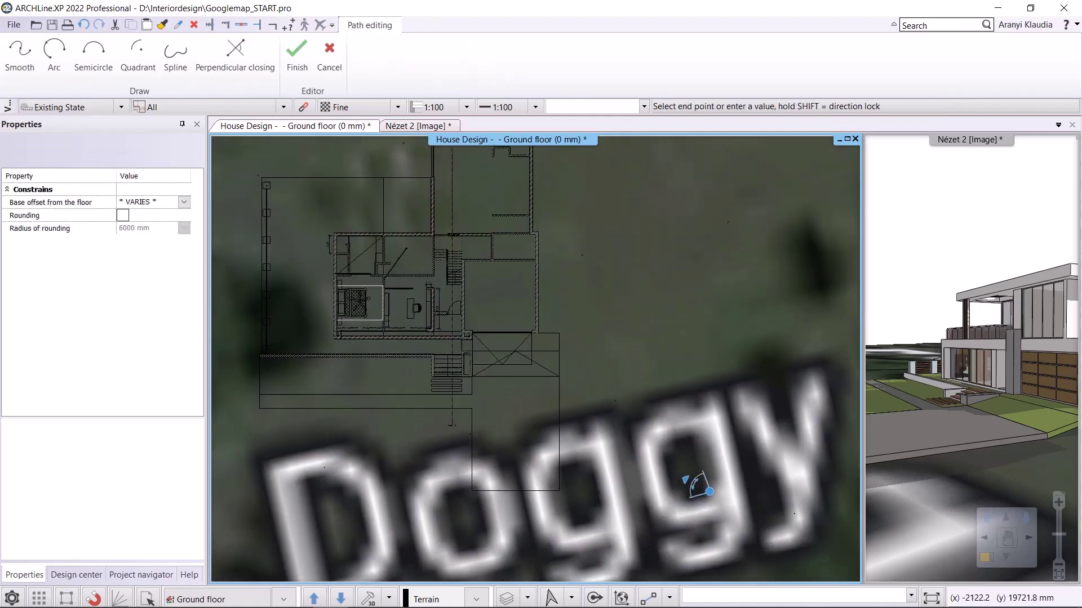
middle_drag(526, 139, 519, 227)
click(533, 215)
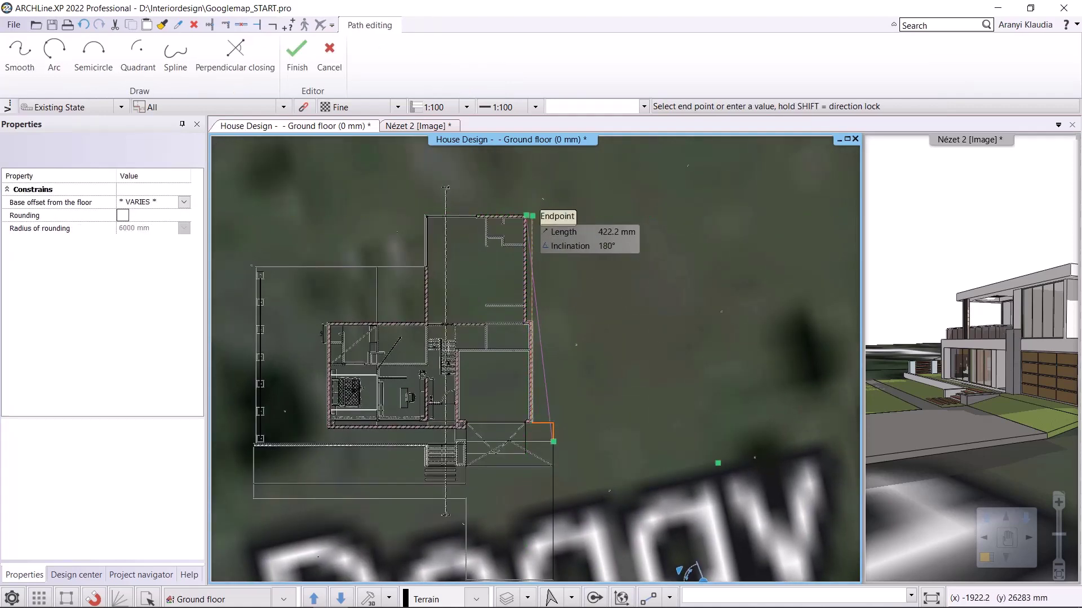
click(420, 216)
Close the plateau outline around the house with 60.70 m height and 15° slopes.
scroll(458, 248, up, 1)
click(471, 310)
click(242, 381)
scroll(320, 398, up, 1)
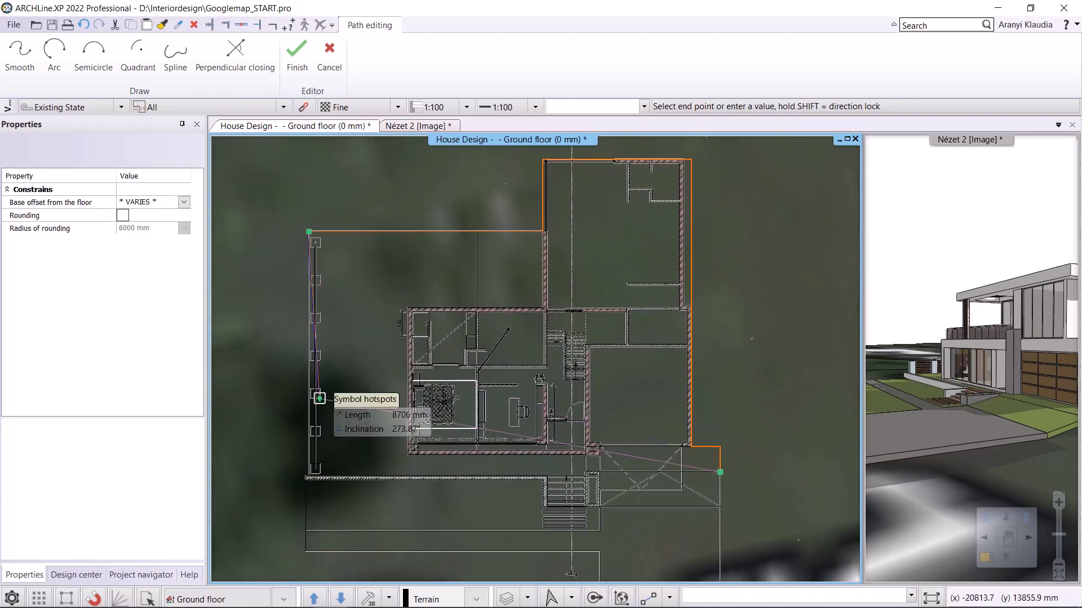
scroll(319, 398, up, 1)
click(414, 443)
scroll(414, 442, down, 2)
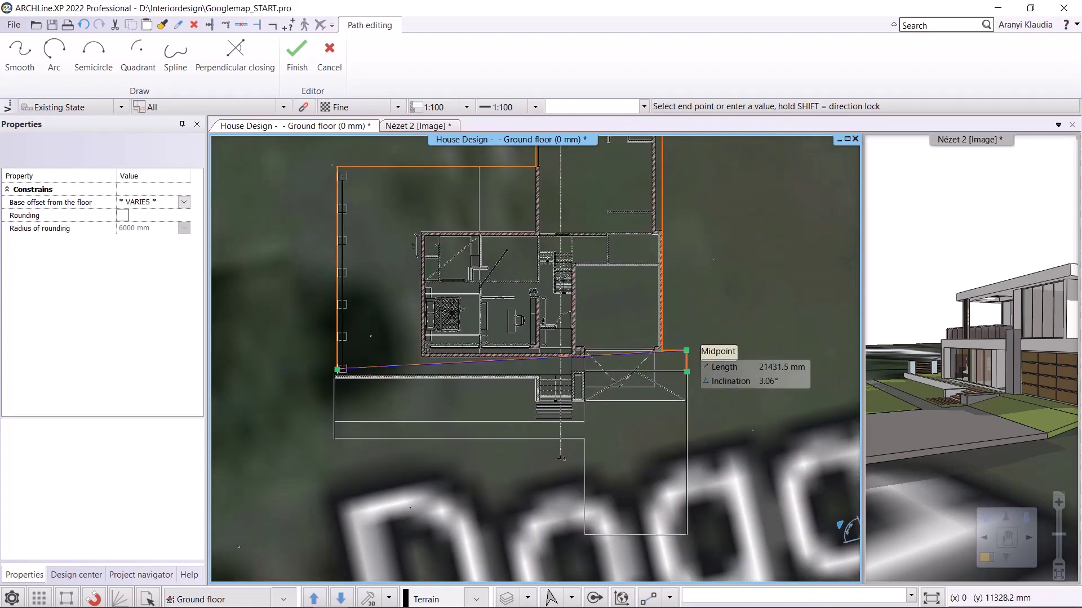
click(686, 350)
text(60.7)
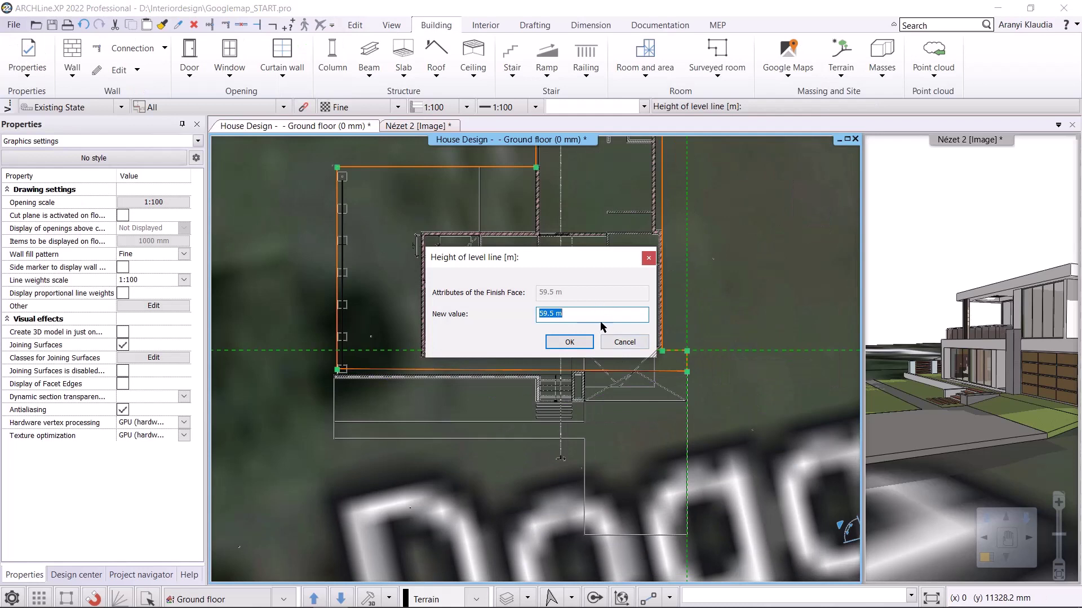
click(572, 343)
text(15)
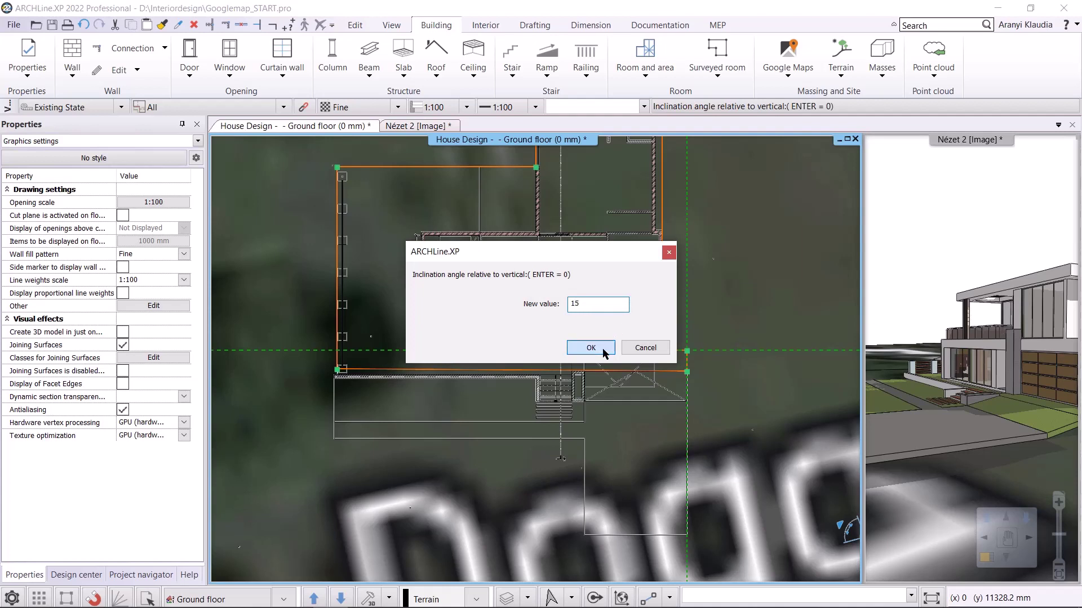
click(603, 351)
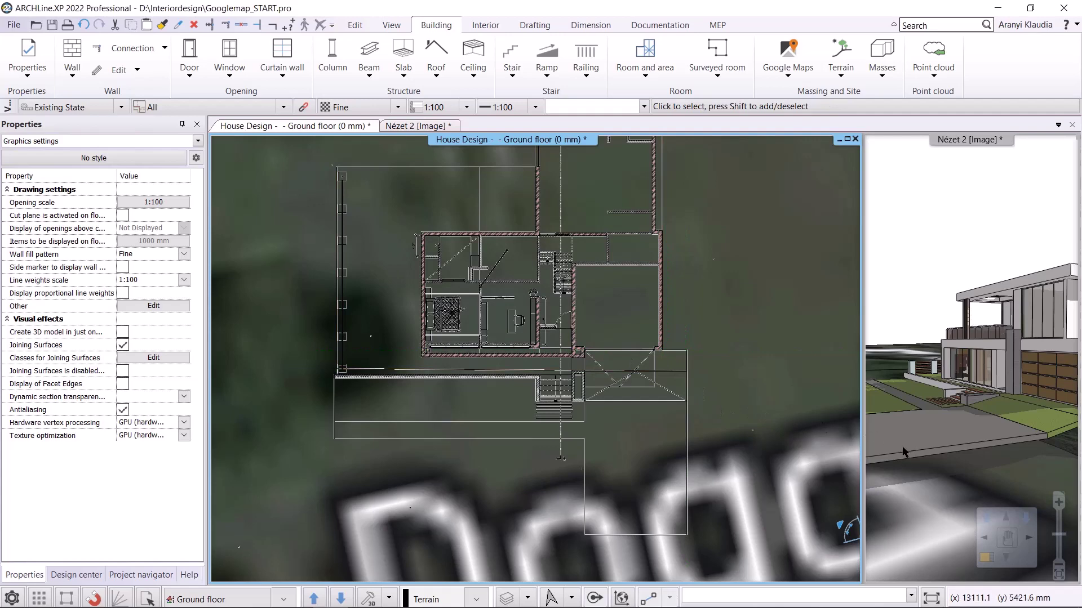
Check the plateau in the 3D view, then return to the zoomed floor plan.
click(980, 517)
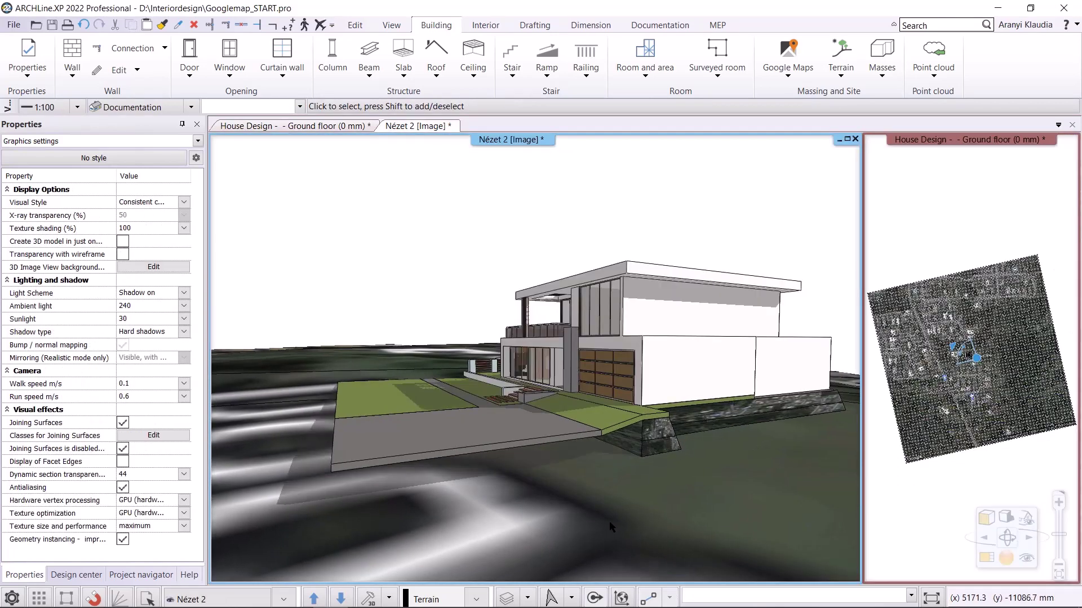
middle_drag(610, 524, 424, 442)
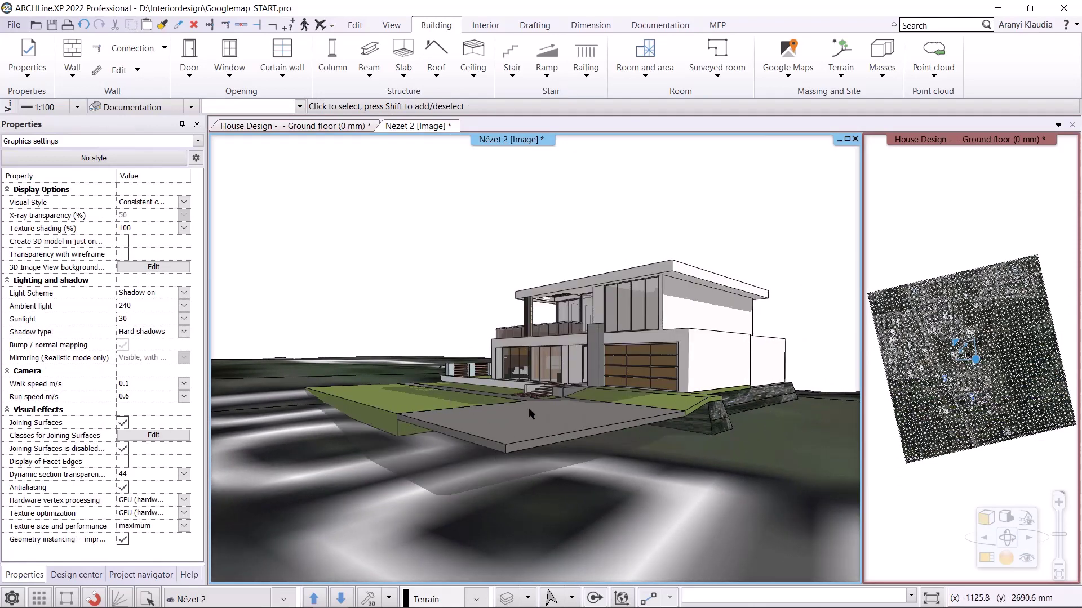
click(895, 501)
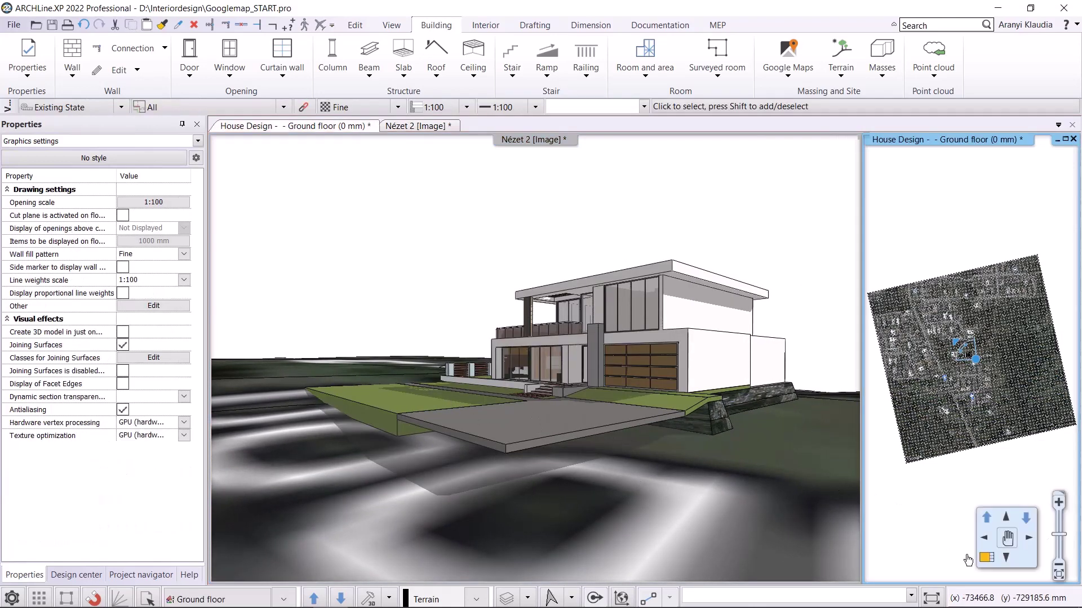
scroll(506, 365, up, 2)
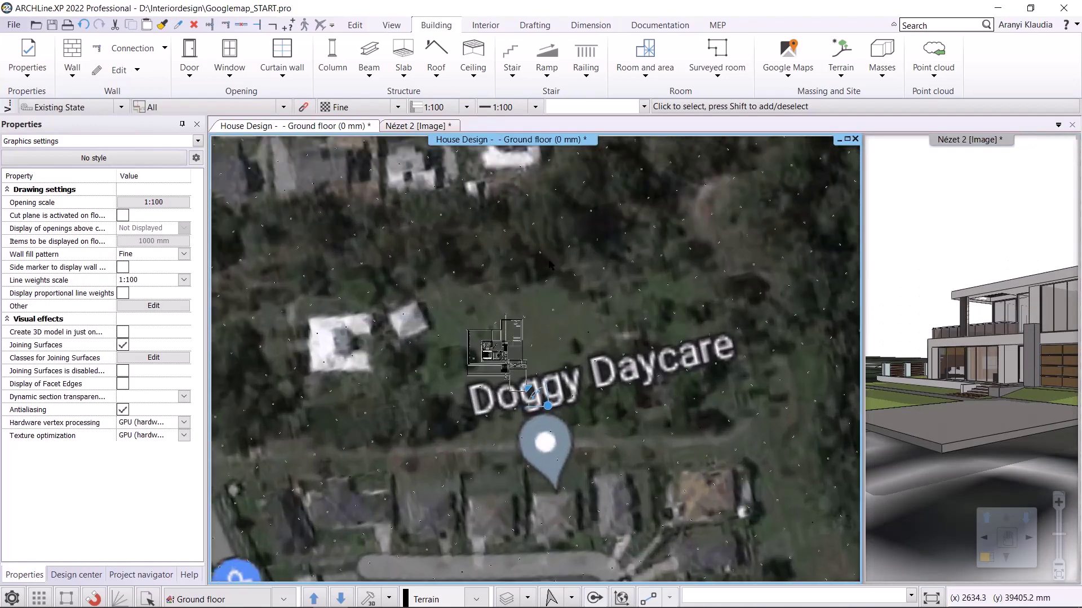
scroll(507, 365, up, 2)
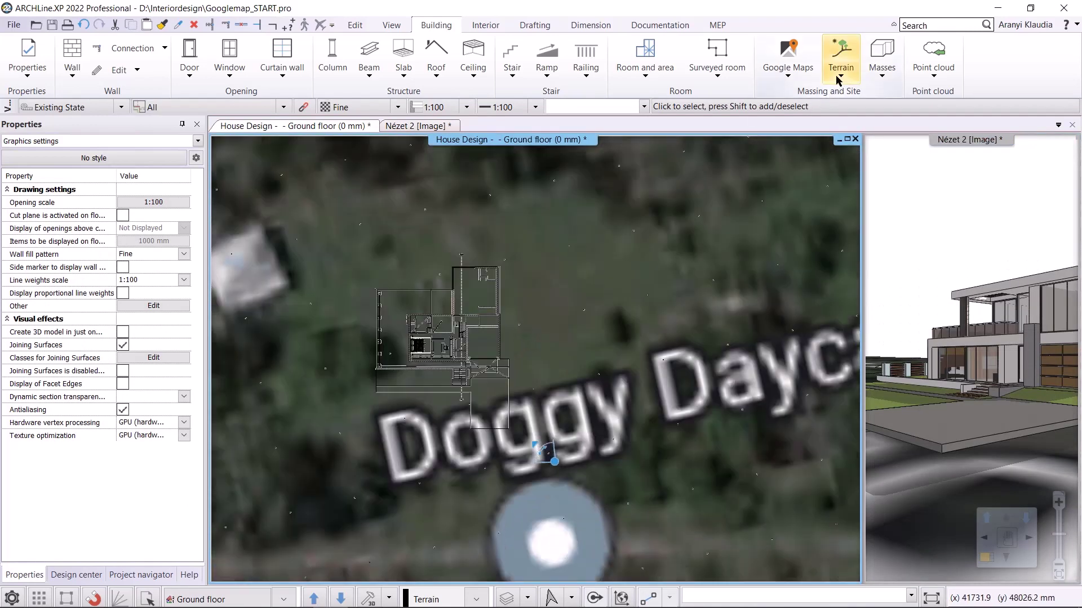
Trace a second plateau outline around the front of the house under the driveway.
click(841, 56)
click(753, 148)
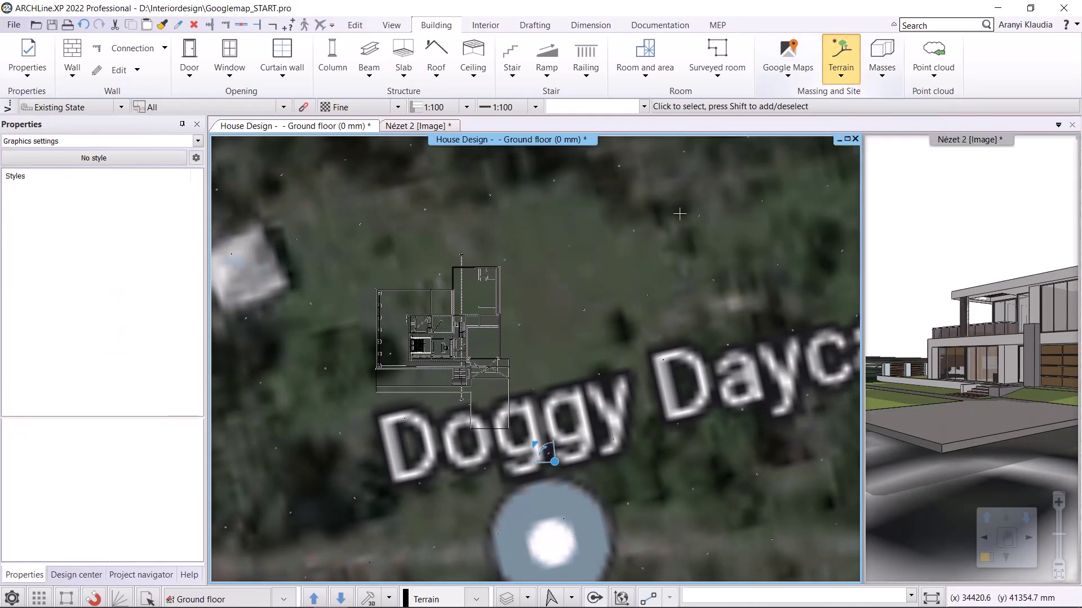
click(550, 435)
scroll(461, 372, up, 2)
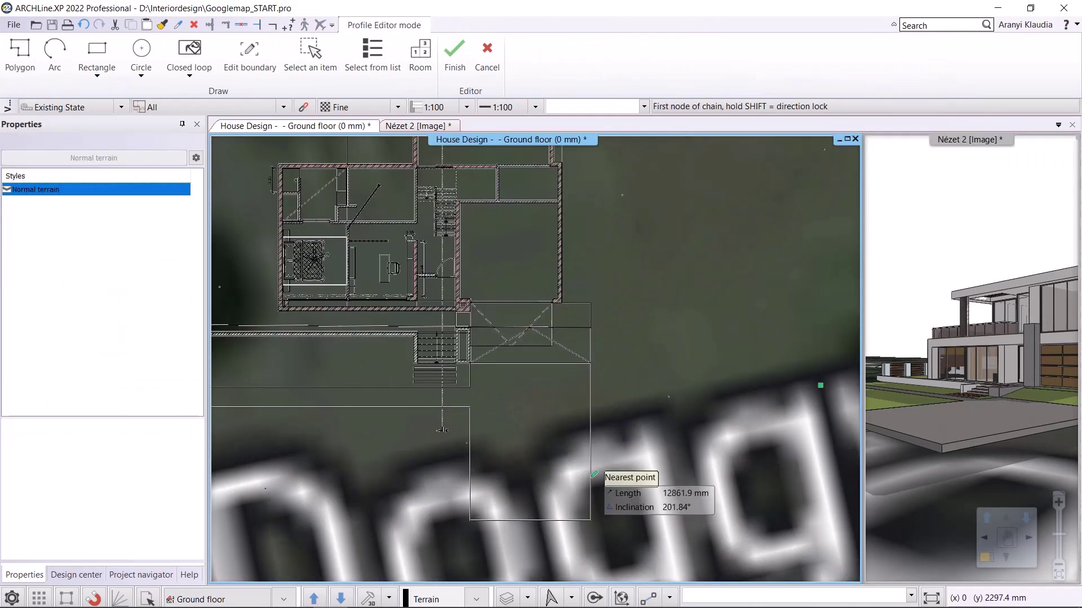
click(586, 521)
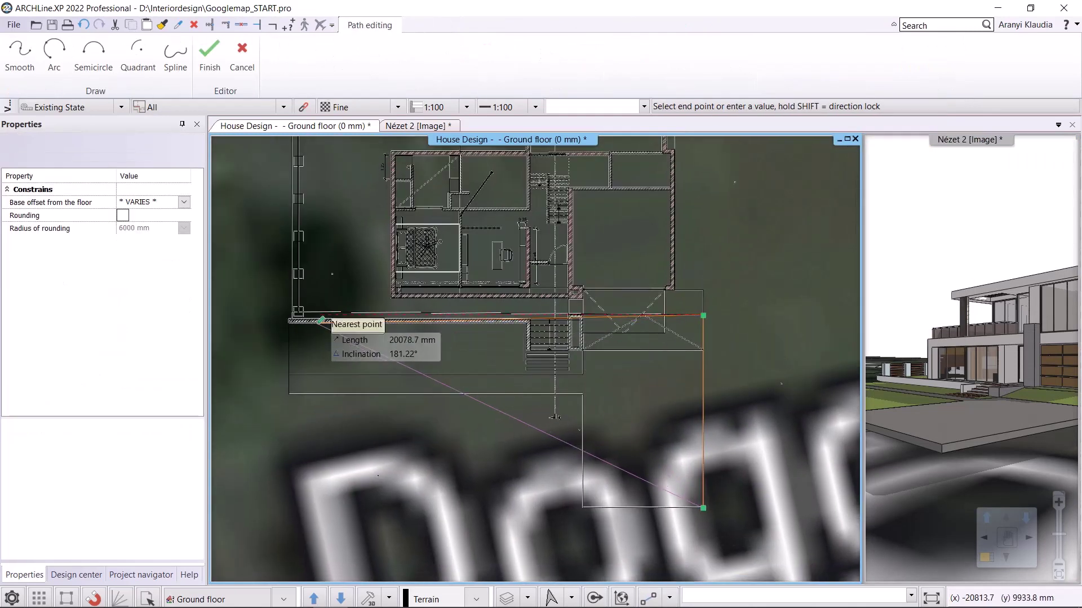
click(320, 323)
scroll(338, 327, up, 1)
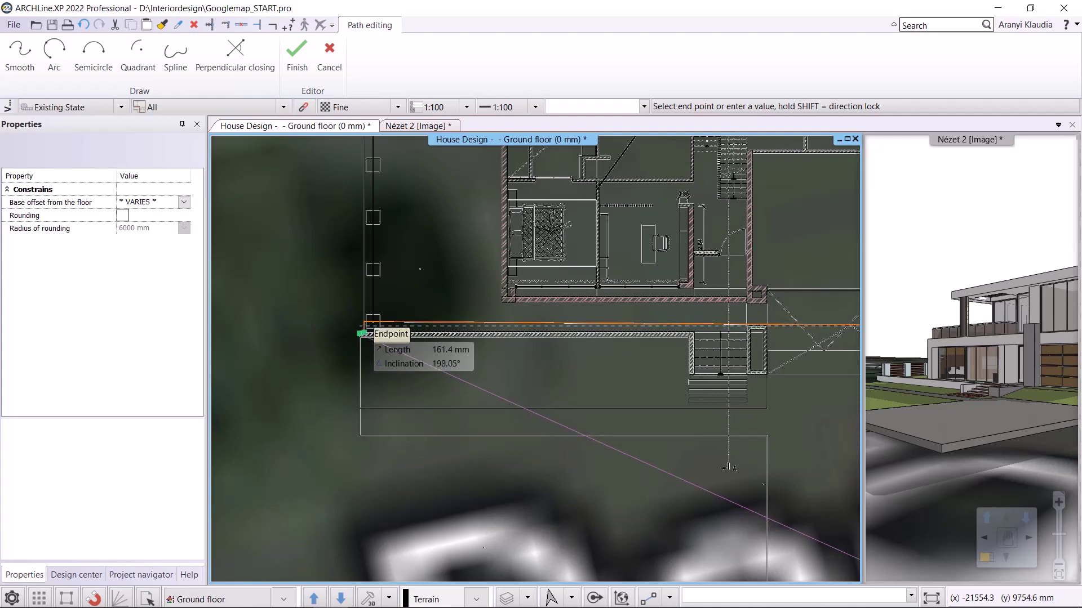
click(363, 436)
middle_drag(363, 436, 245, 363)
click(652, 362)
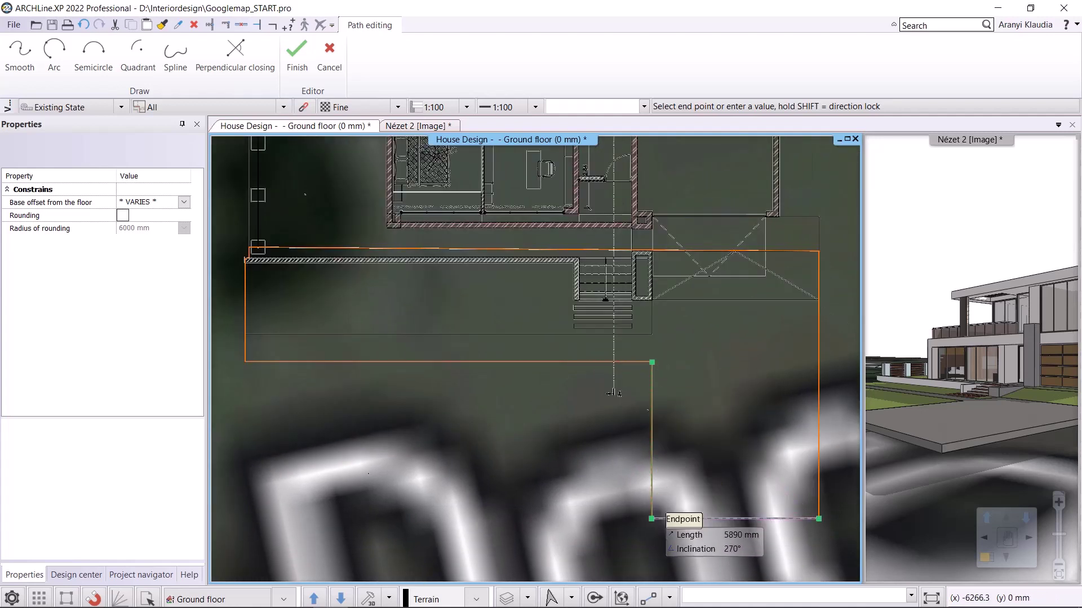
click(652, 518)
Give the plateau a 60.37 m level with 0° vertical sides and show it in 3D.
text(0.3)
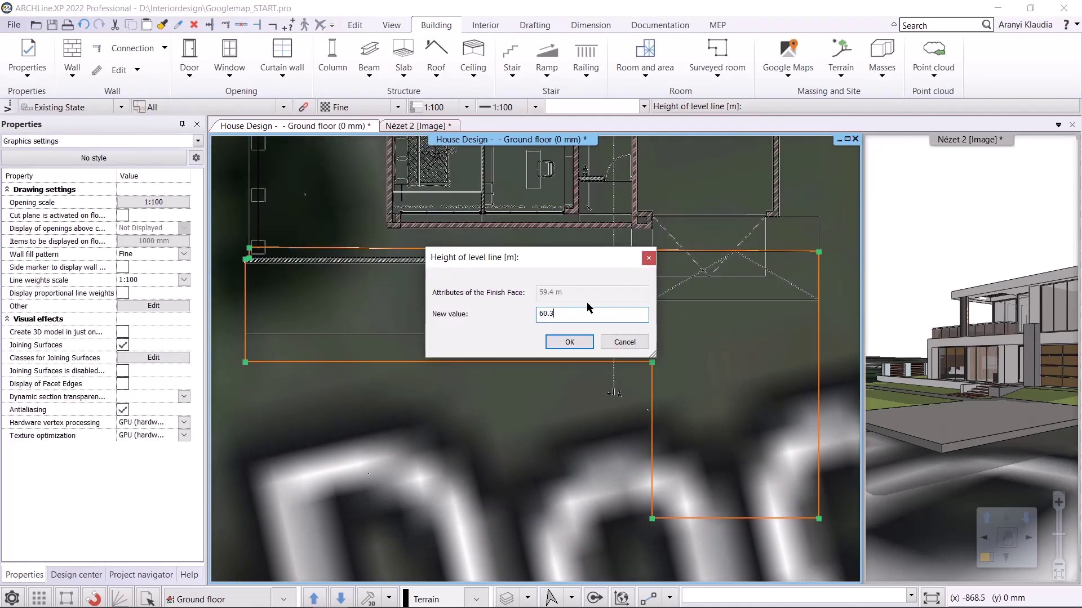
text(7)
click(568, 342)
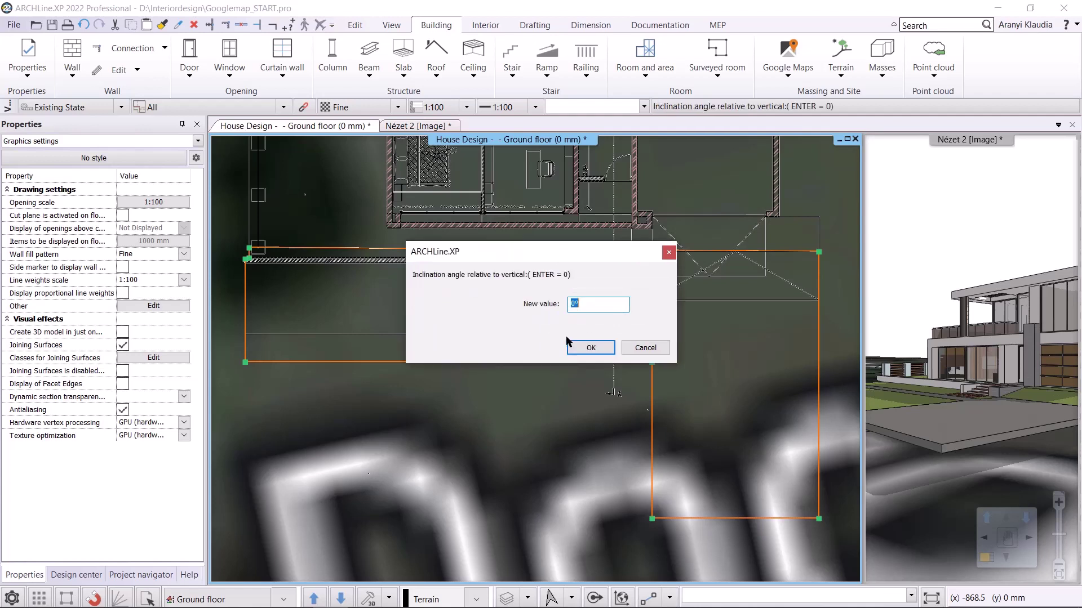
click(606, 346)
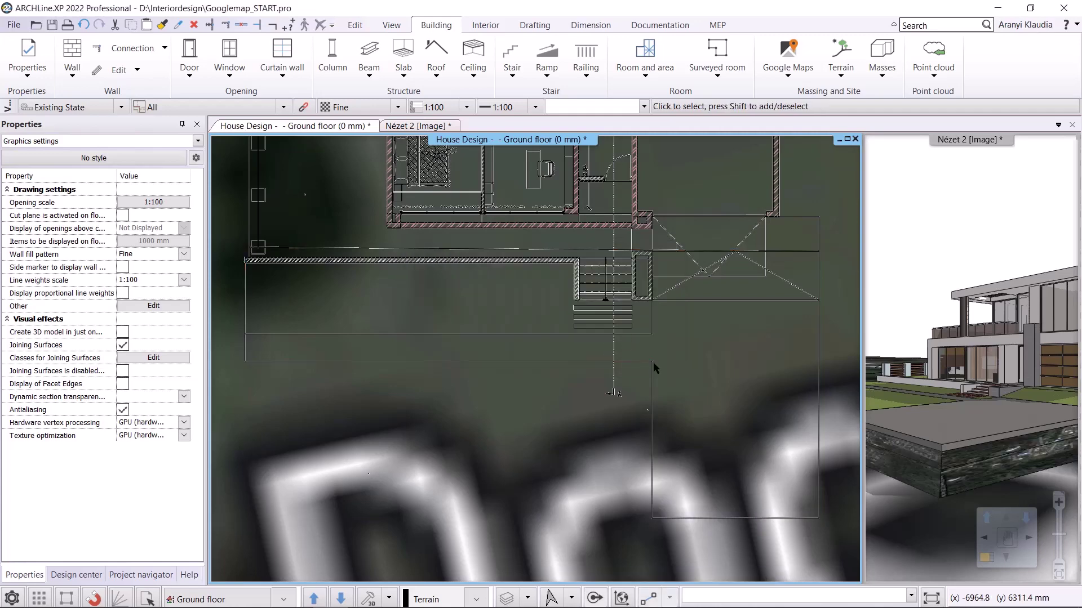
click(969, 282)
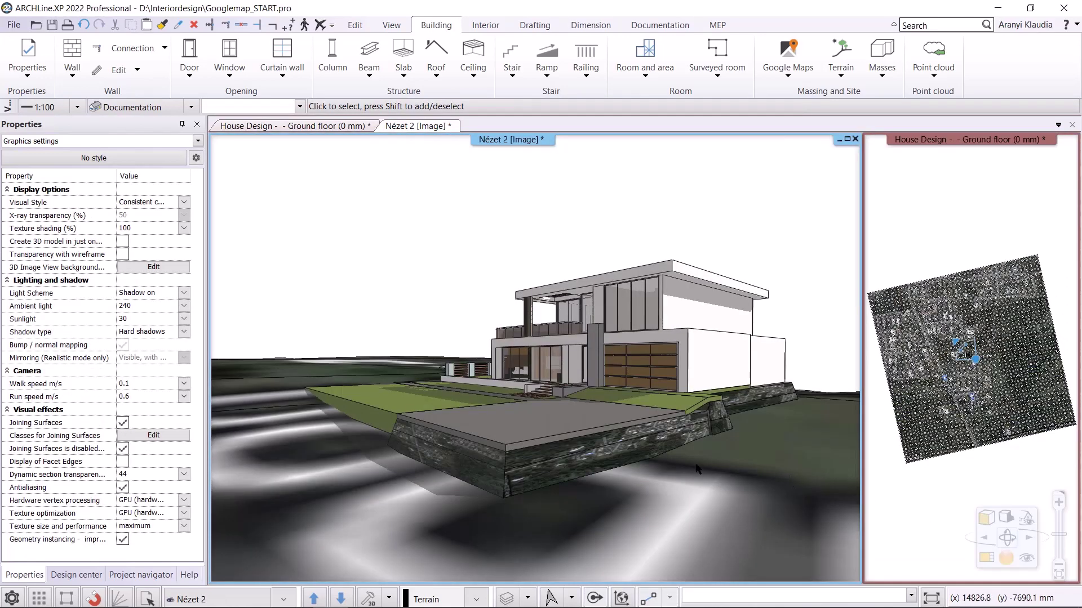
mouse_move(697, 468)
middle_down()
mouse_move(617, 462)
mouse_move(633, 466)
middle_up()
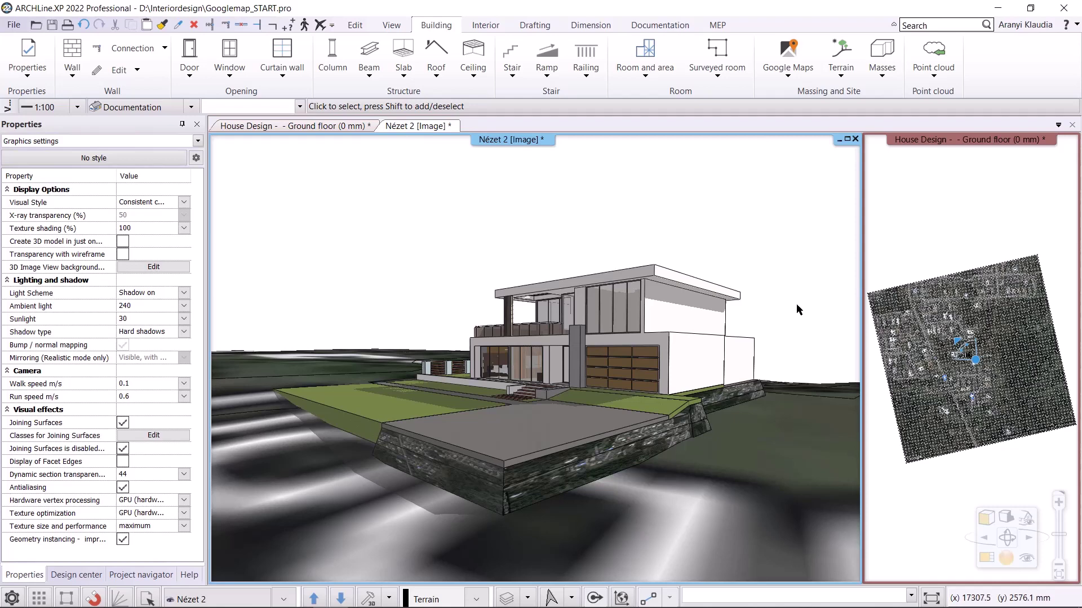
click(840, 56)
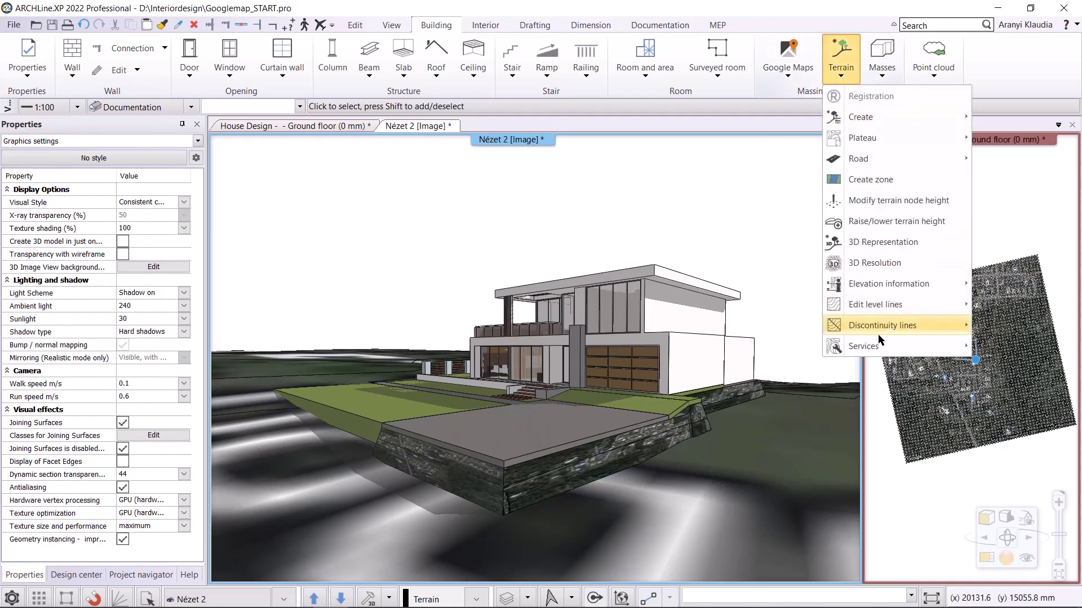
mouse_move(879, 346)
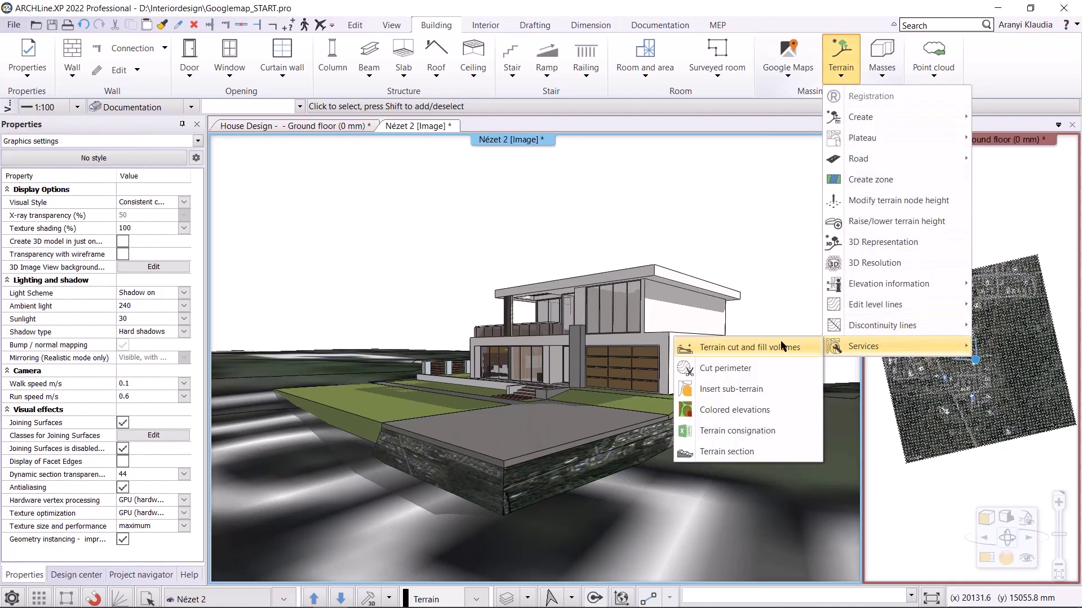
click(749, 346)
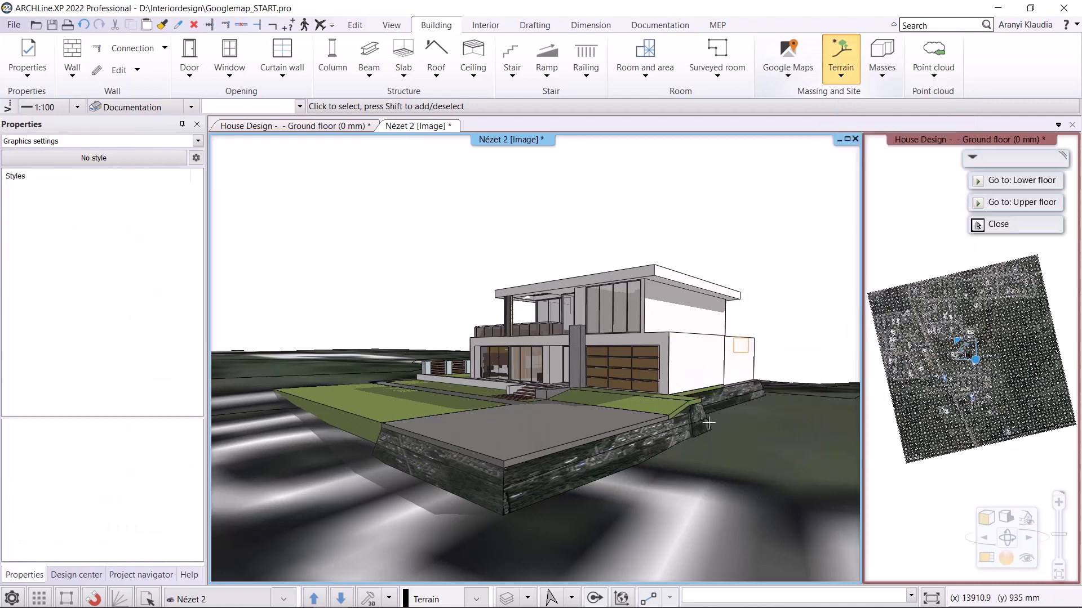
click(666, 495)
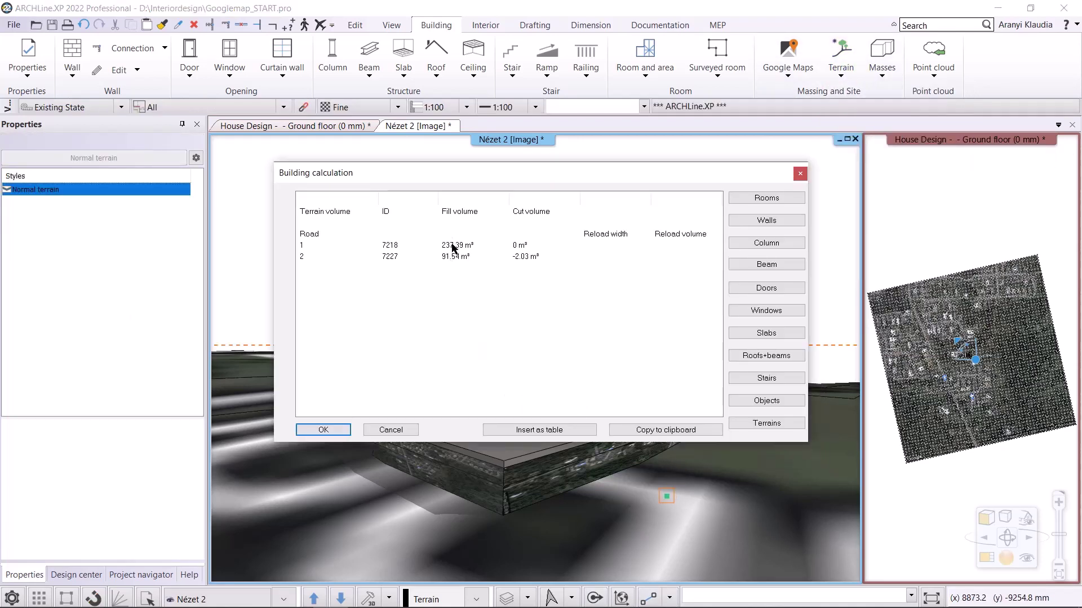
click(325, 431)
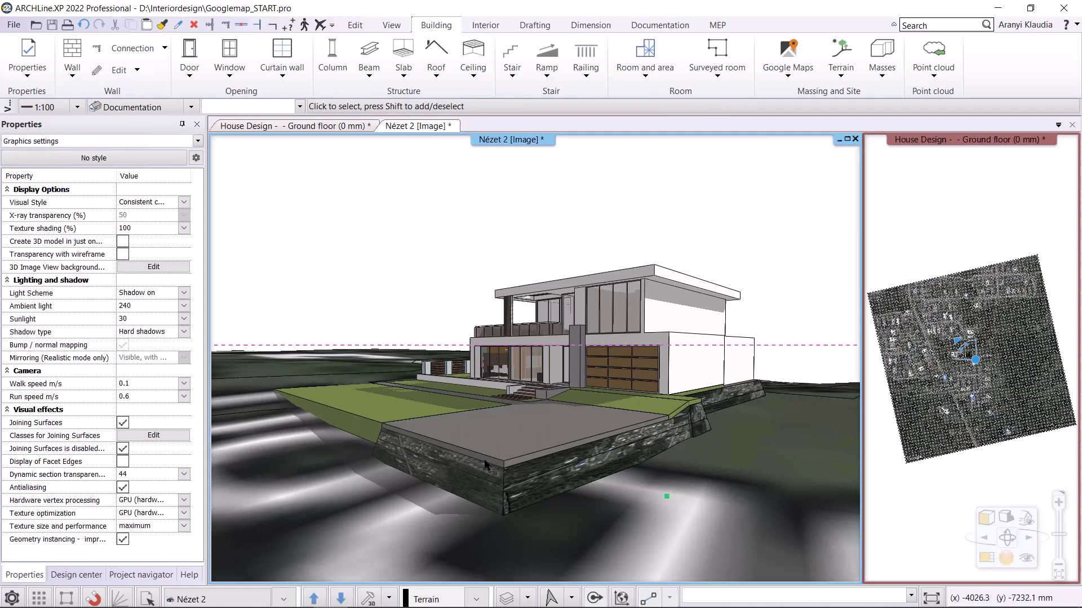
click(977, 550)
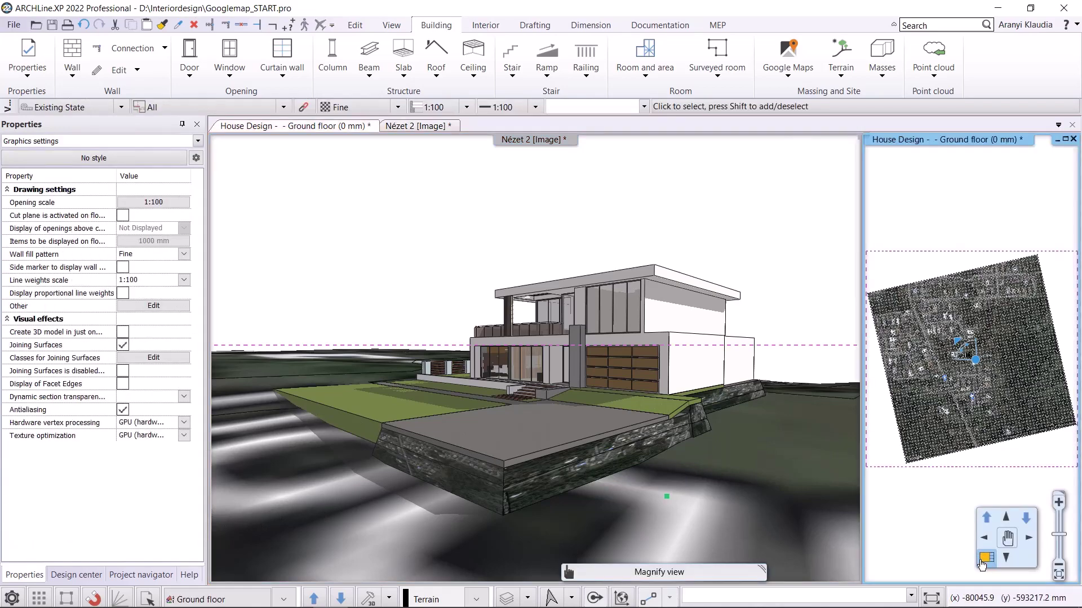
Bring the satellite floor plan into the main view and zoom in on it.
click(981, 565)
scroll(557, 354, up, 4)
scroll(557, 354, up, 4)
scroll(556, 353, up, 3)
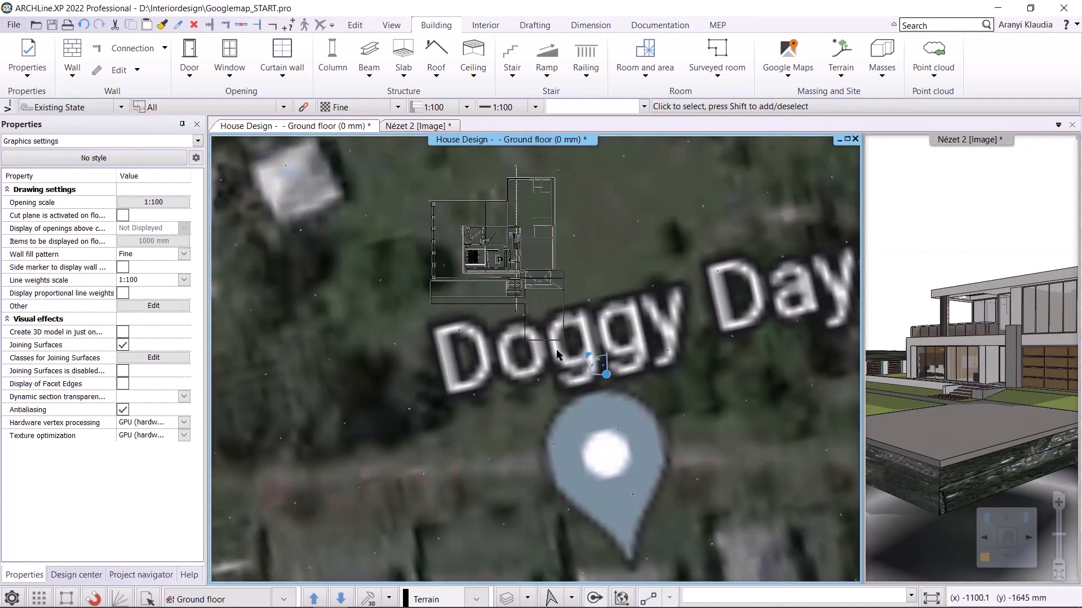
scroll(556, 354, up, 1)
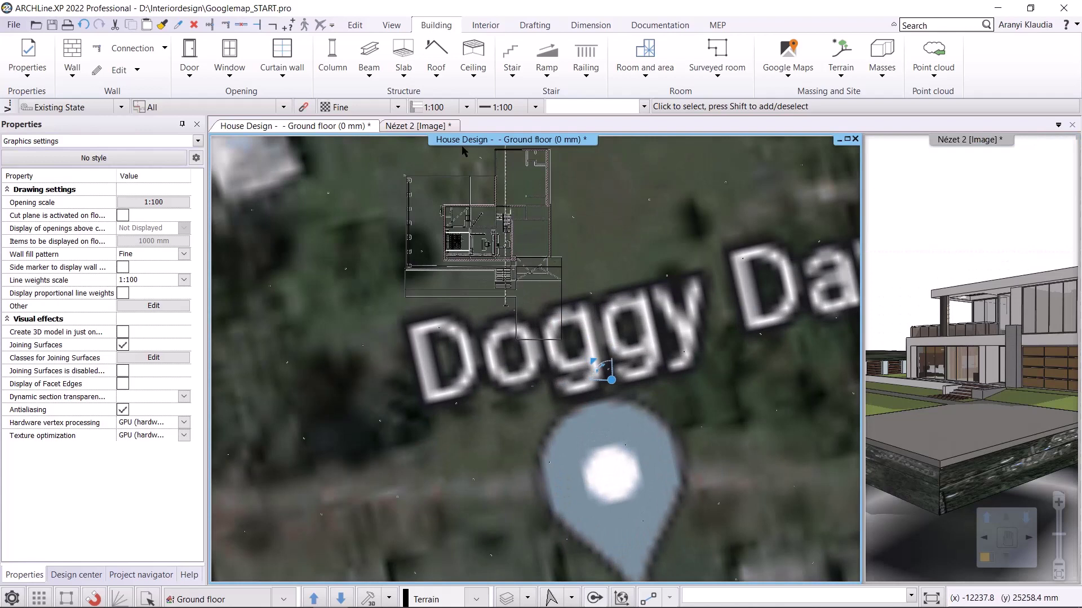
Set the terrain's road width to 6000 mm and road material to Asphalt_.
right_click(834, 51)
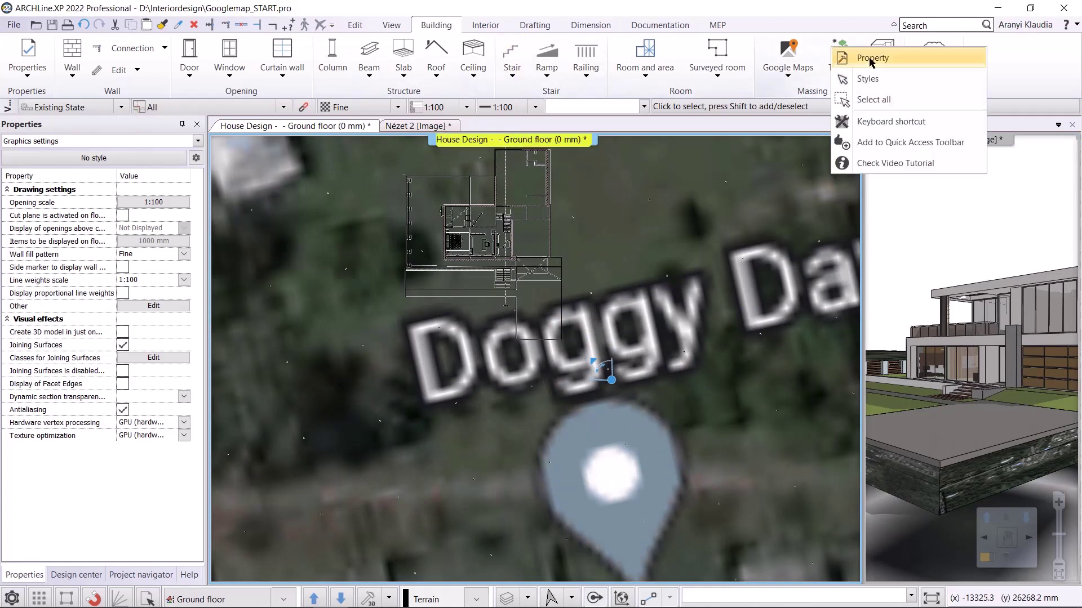
click(872, 59)
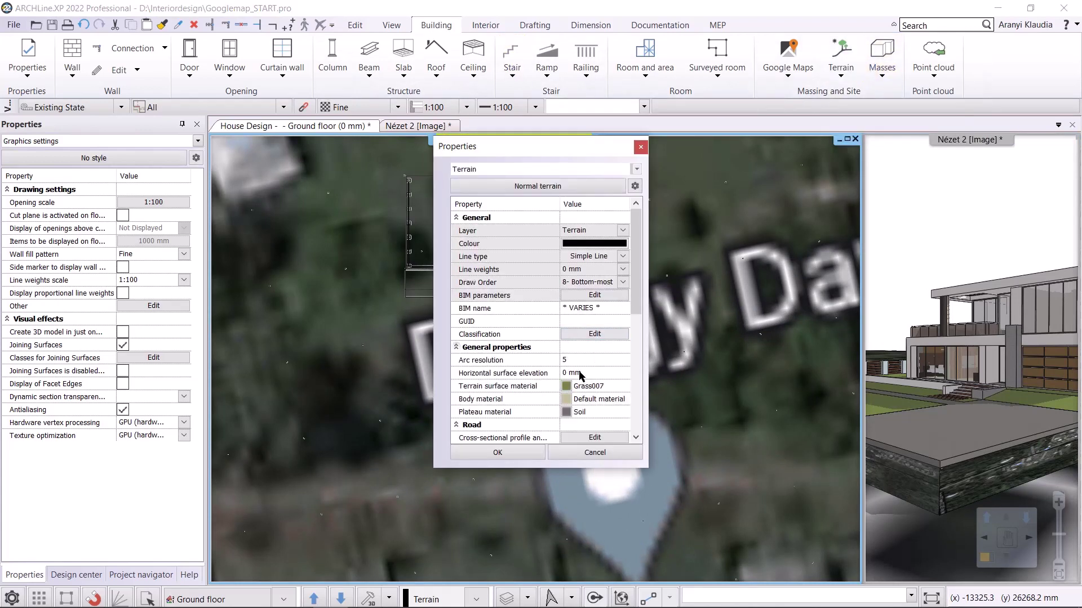
scroll(580, 375, down, 5)
click(587, 217)
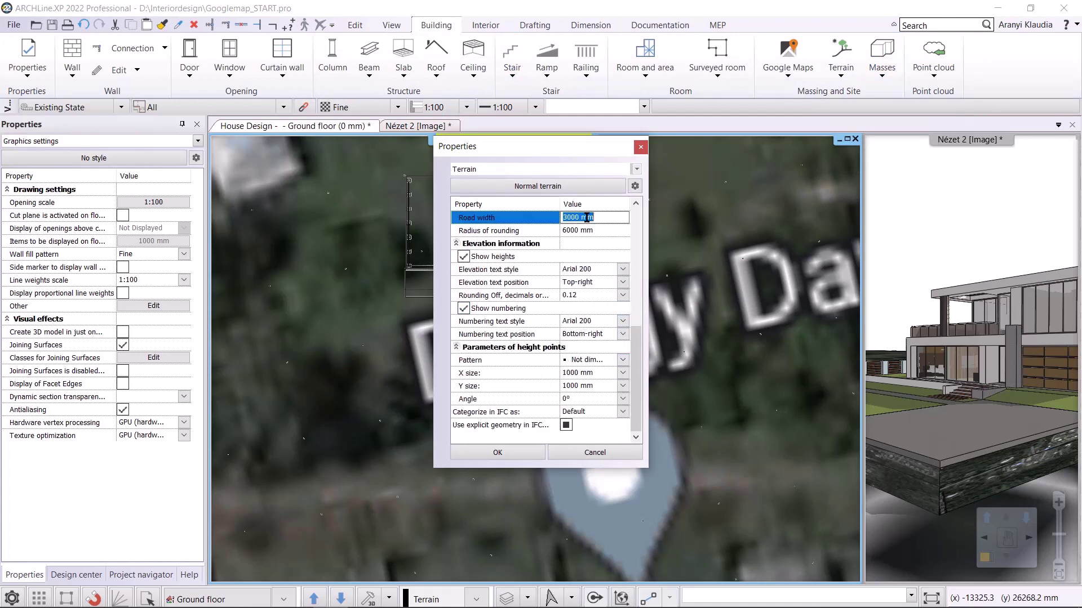
text(6000)
key(Return)
drag(640, 337, 640, 307)
click(577, 256)
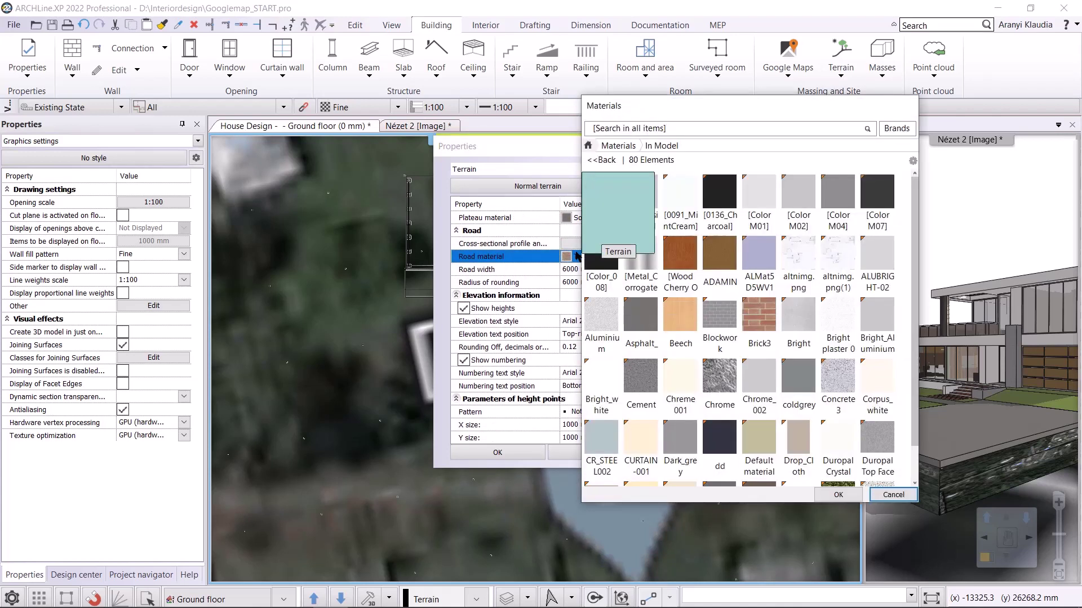
click(640, 324)
click(839, 494)
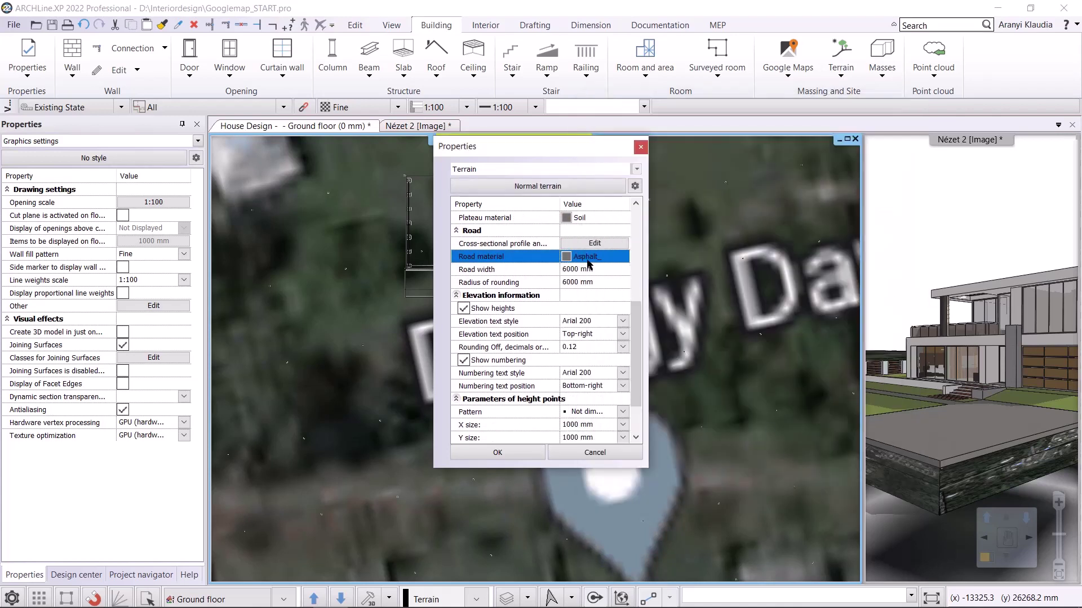
click(518, 452)
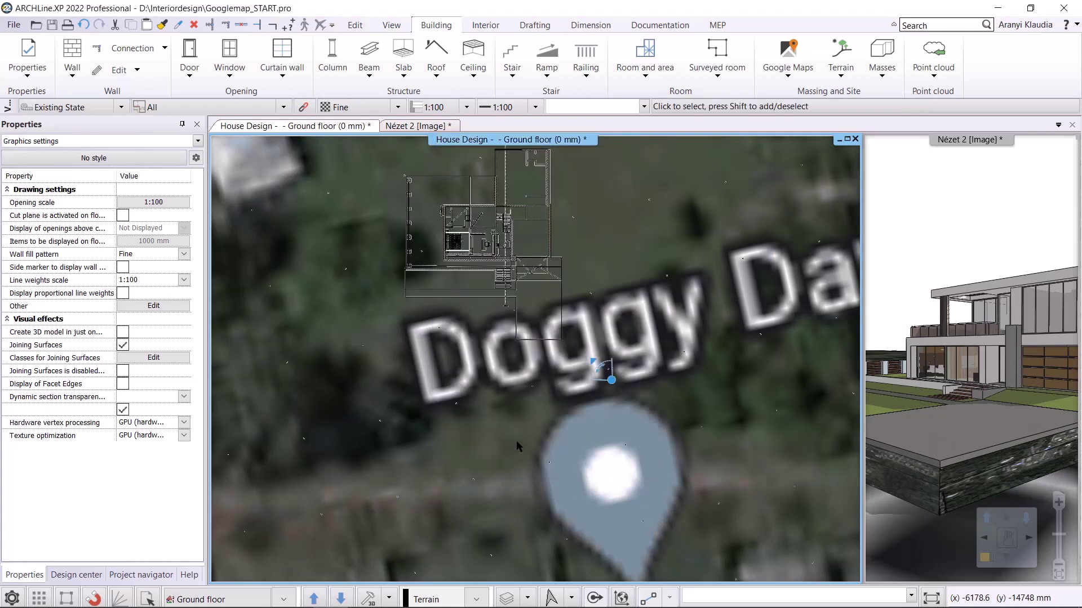
click(842, 77)
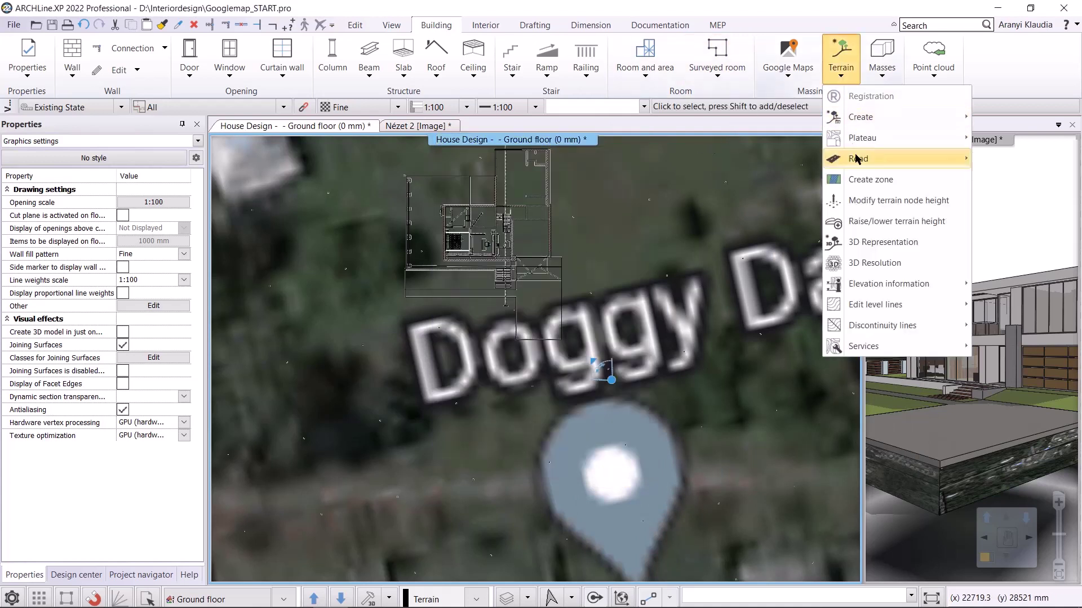
Add a road on the terrain starting at the front plateau edge, then show the 3D view.
click(727, 160)
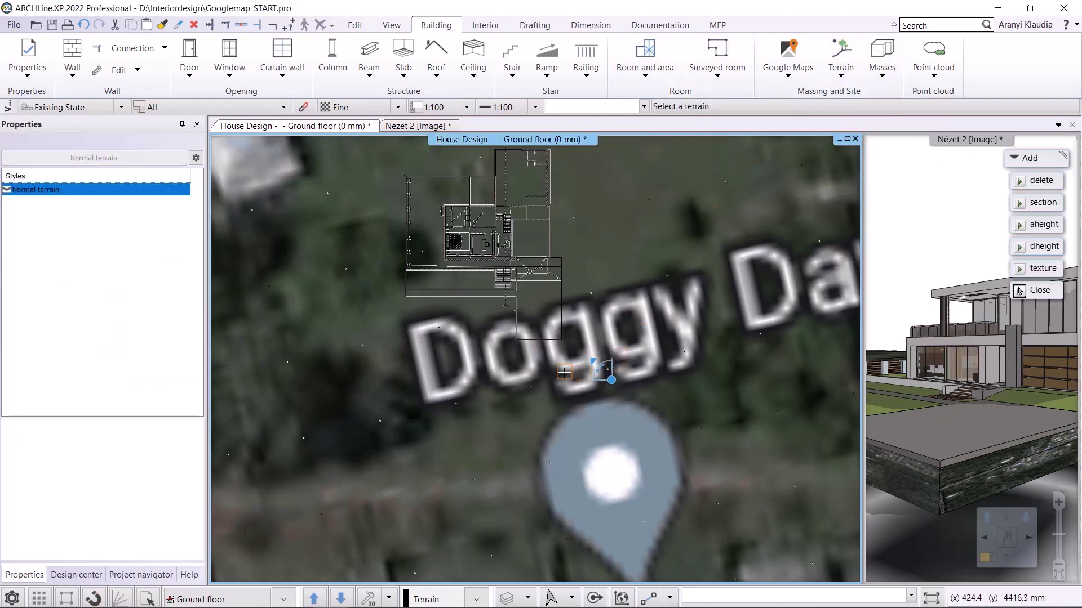
click(604, 383)
scroll(563, 349, up, 3)
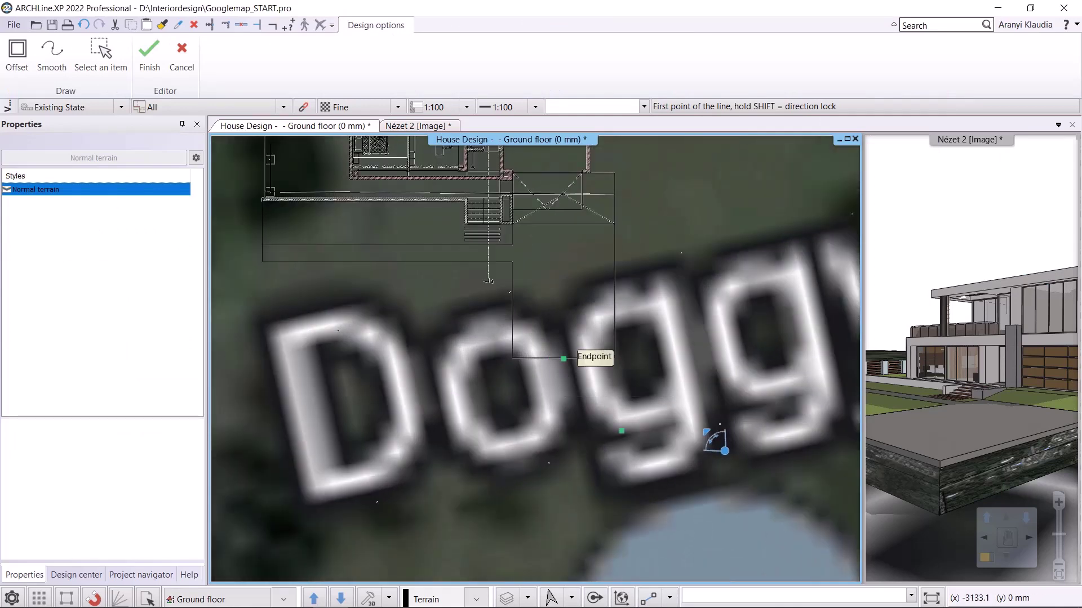
click(562, 358)
scroll(558, 394, down, 1)
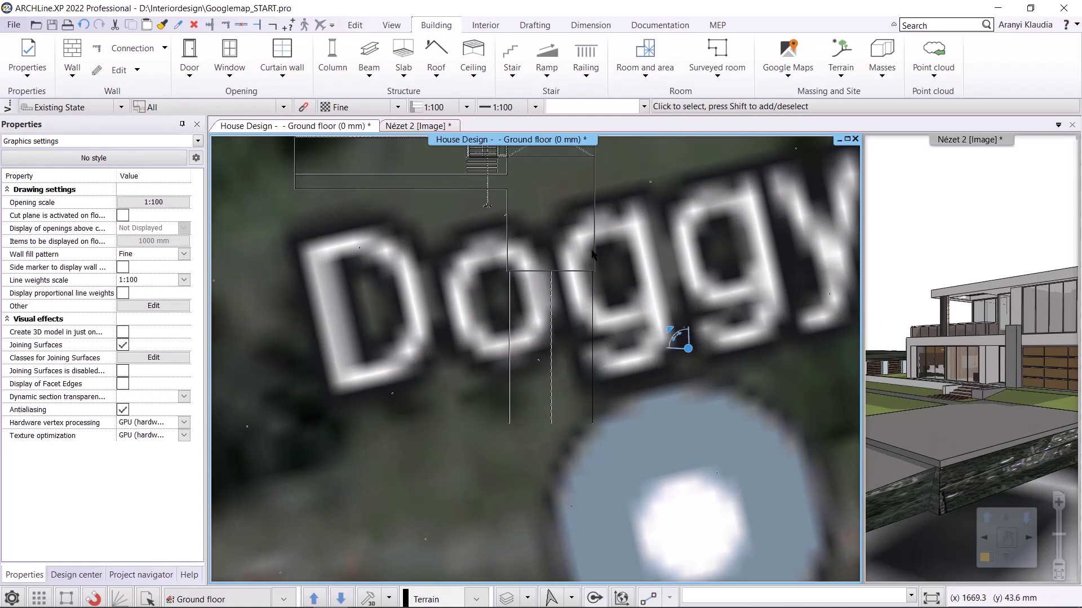
click(402, 126)
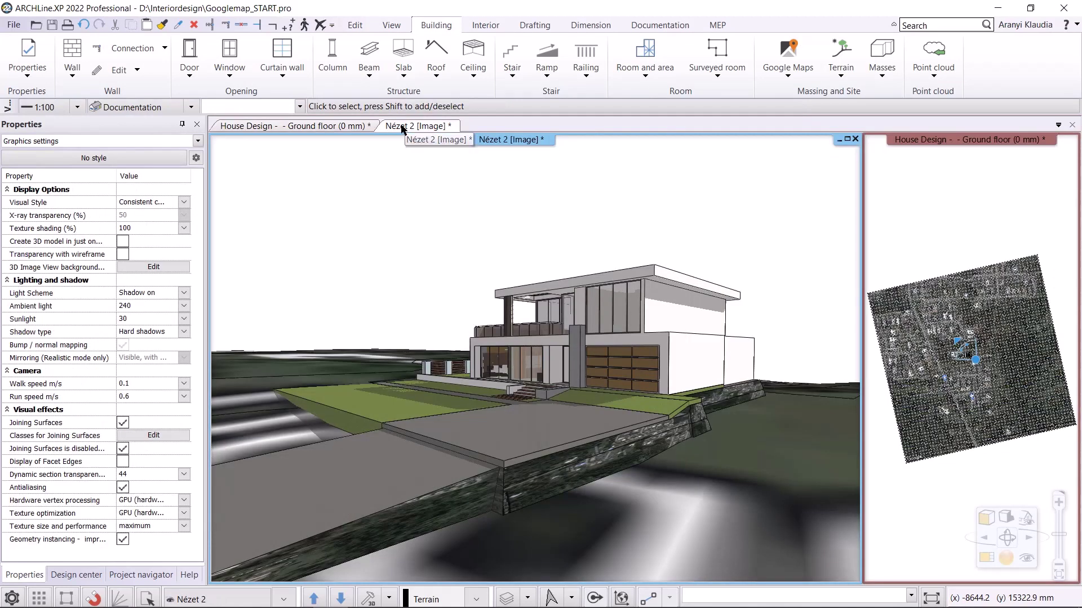
Change the height of the access road's terrain node to 60.53 m.
key(Up)
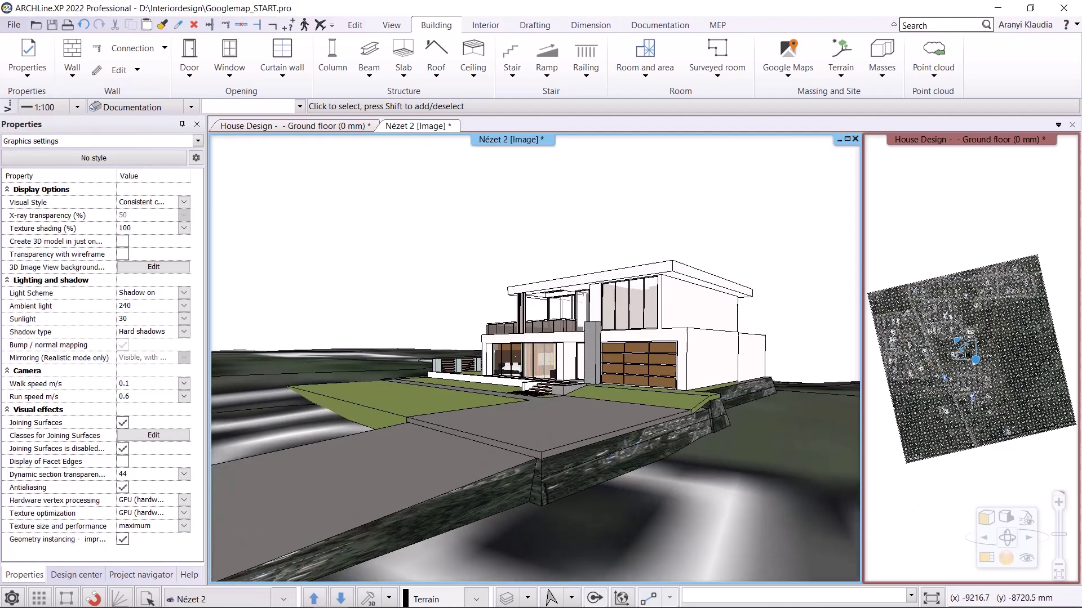
key(Down)
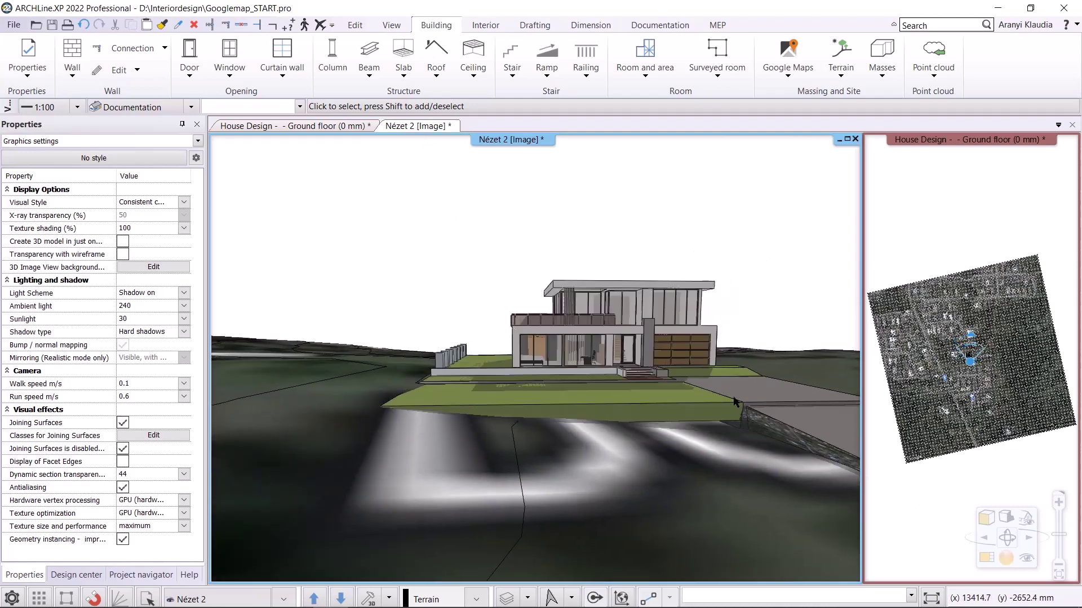
key(Page_Up)
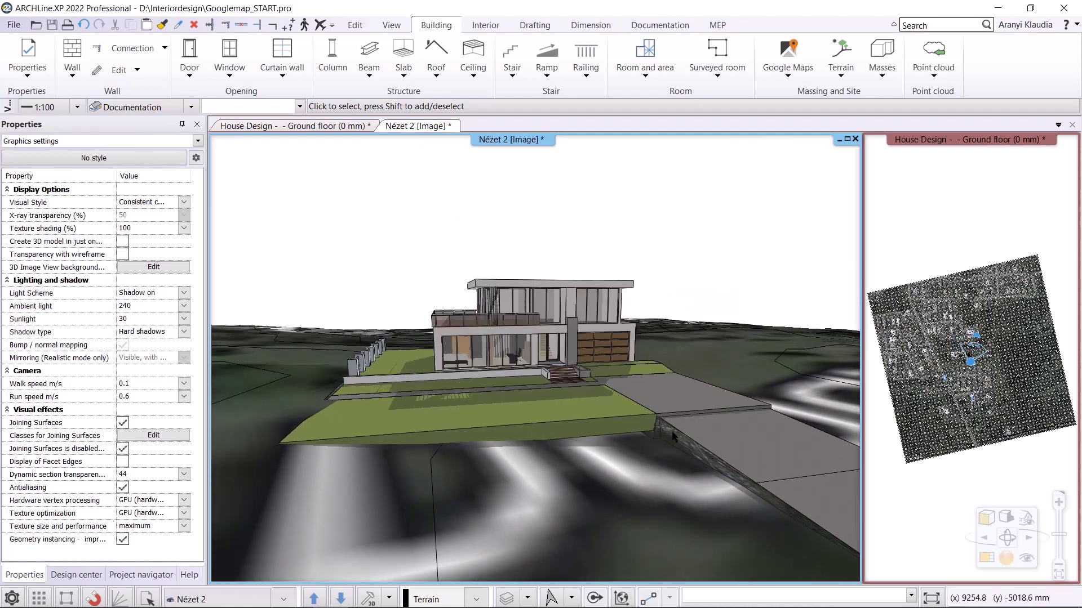
click(673, 423)
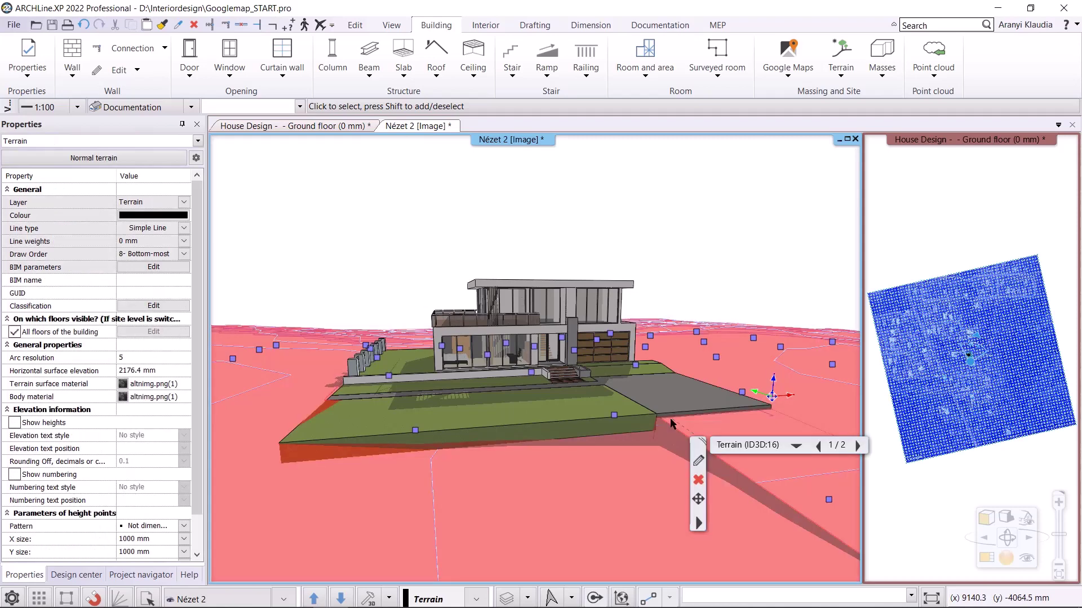
right_click(672, 423)
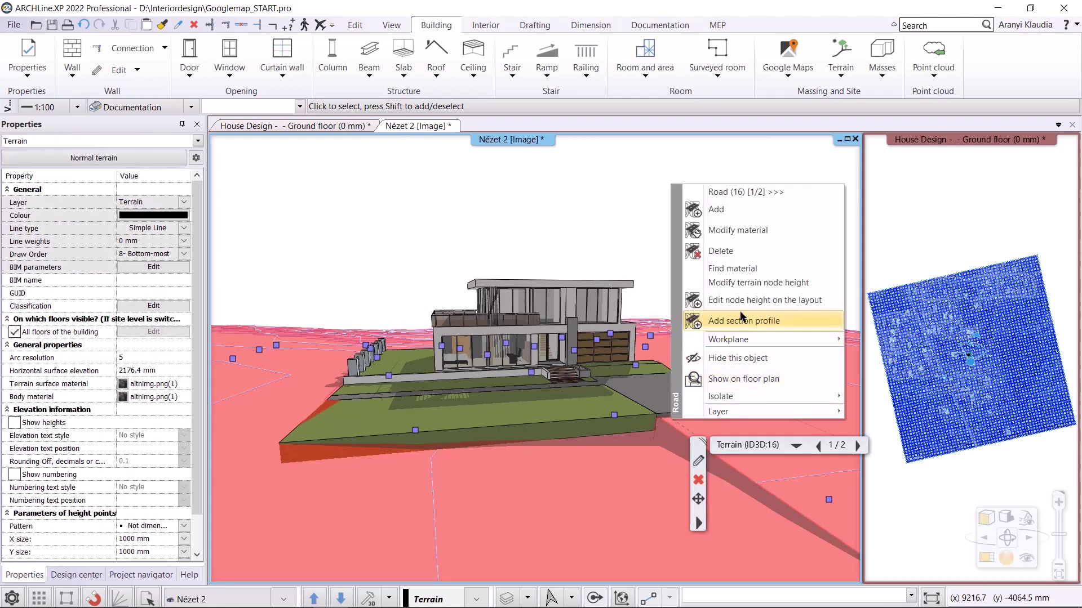
click(739, 282)
click(589, 305)
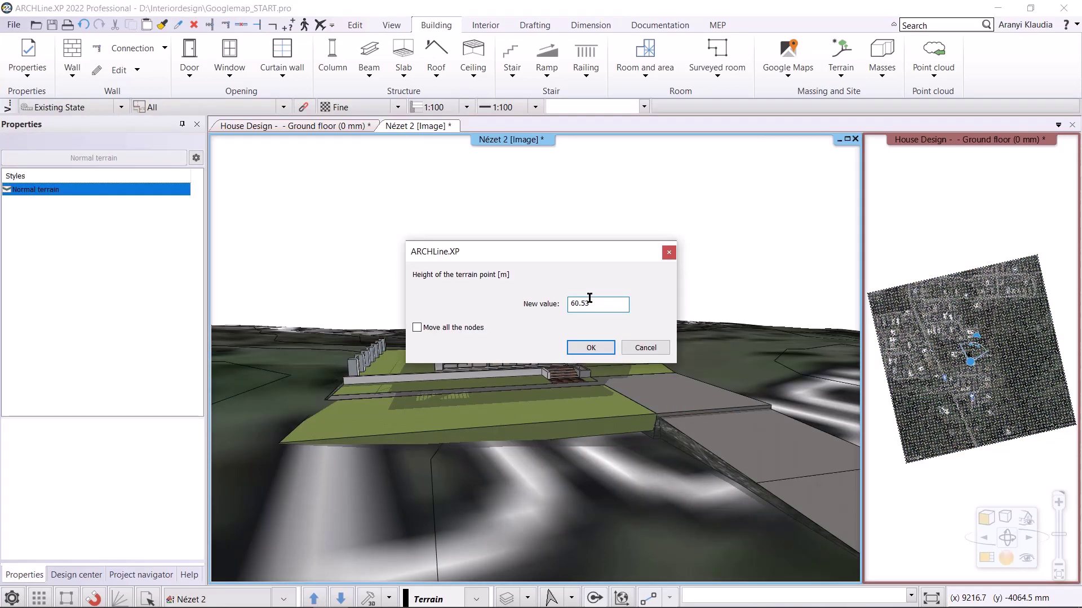
click(578, 347)
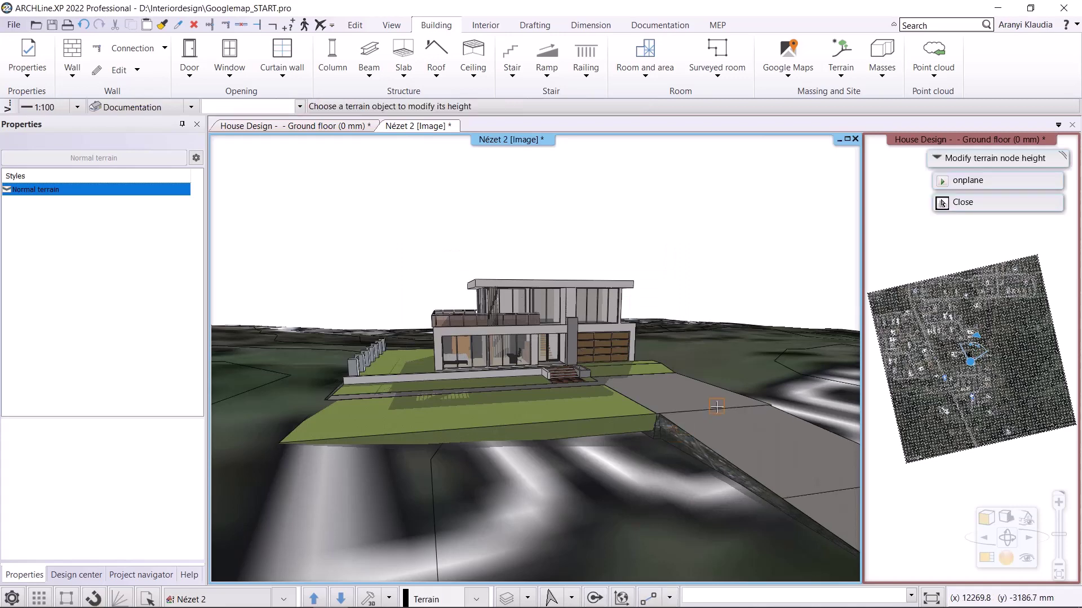
key(Escape)
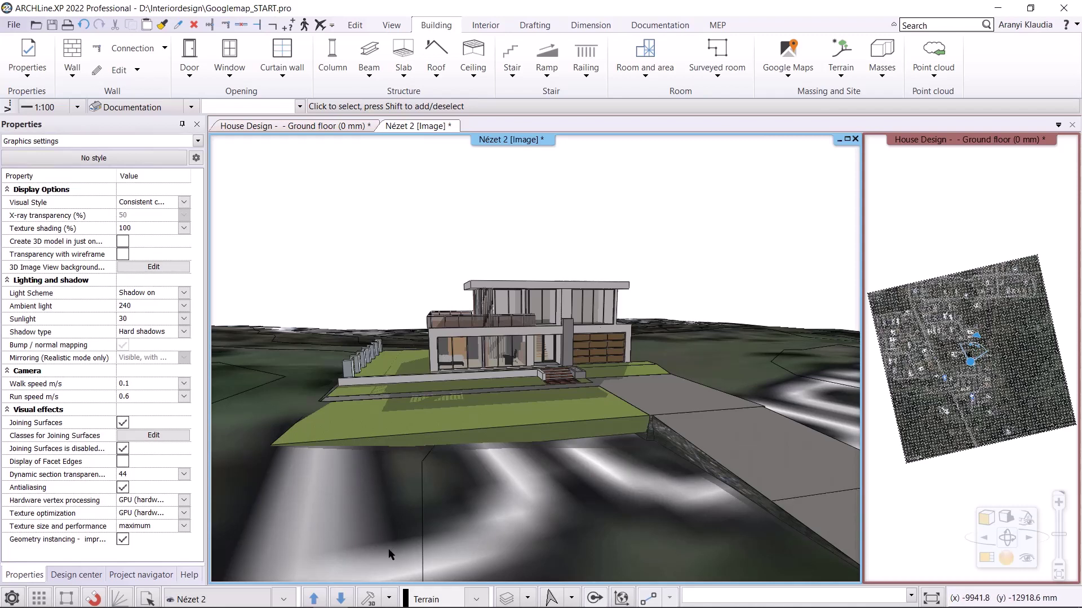
From the View01 camera, turn off Terrain surface for all four road side slopes.
click(285, 599)
click(209, 558)
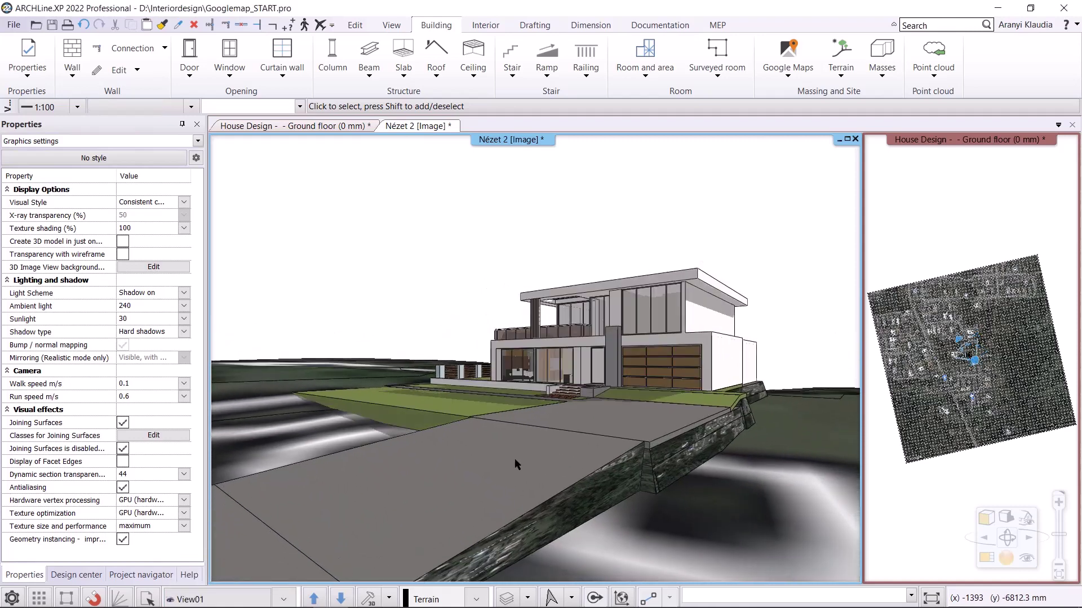
right_click(516, 226)
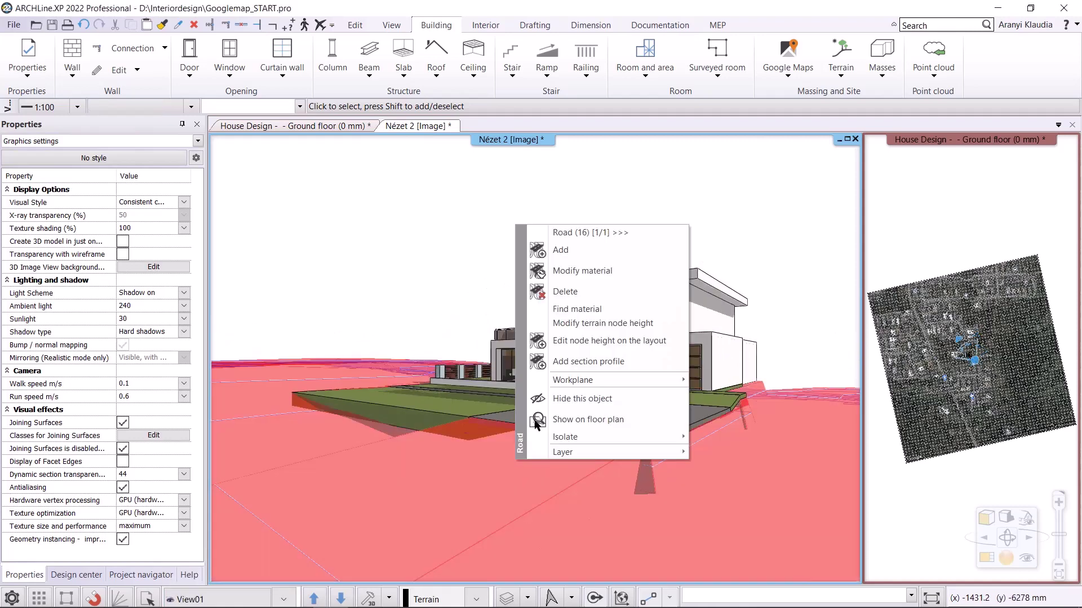
click(595, 276)
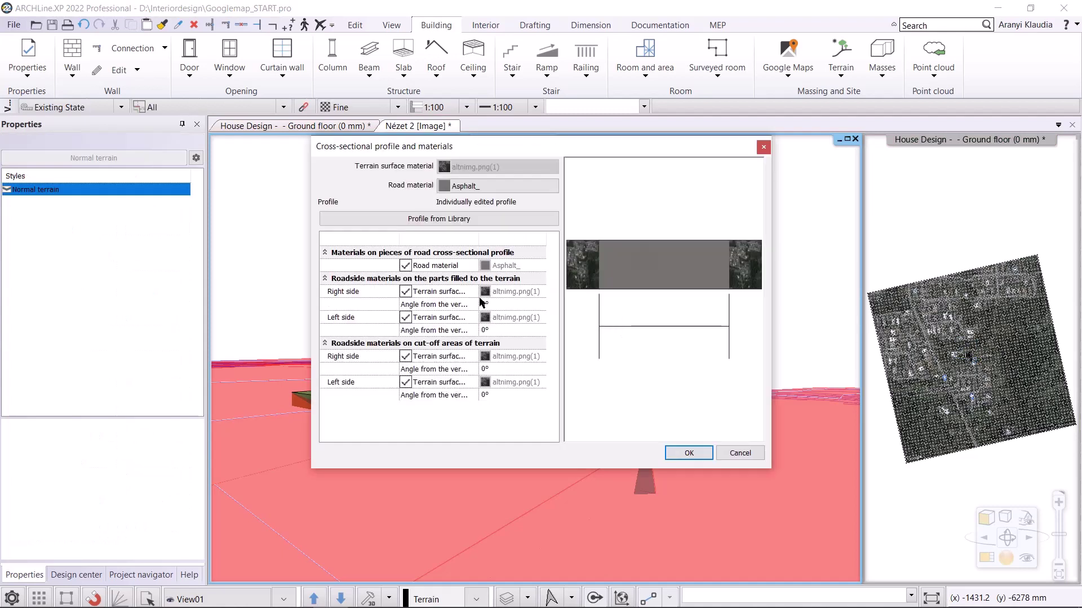
click(410, 292)
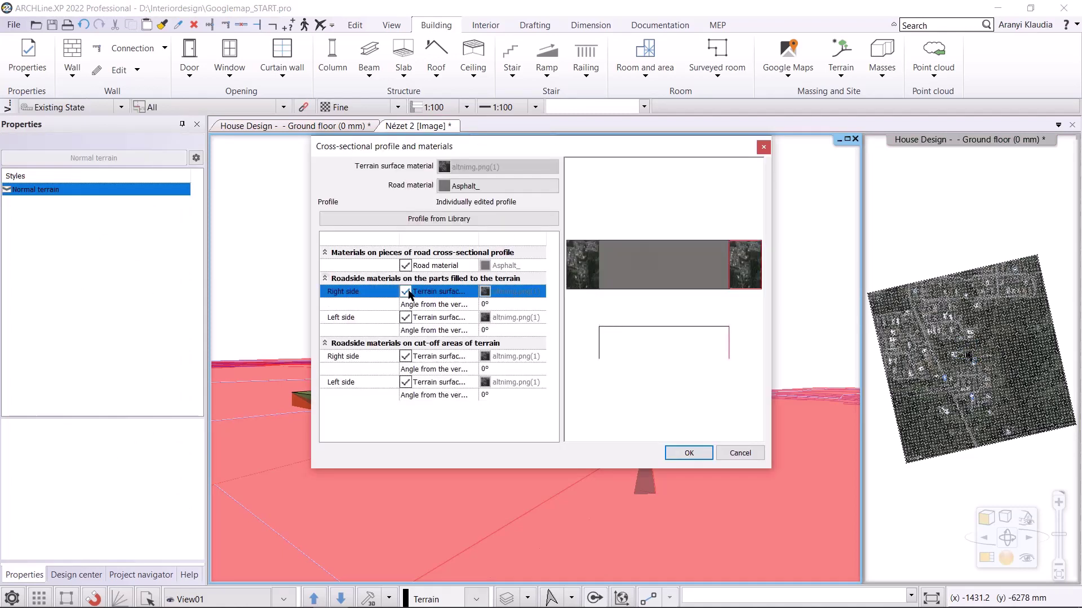
click(408, 320)
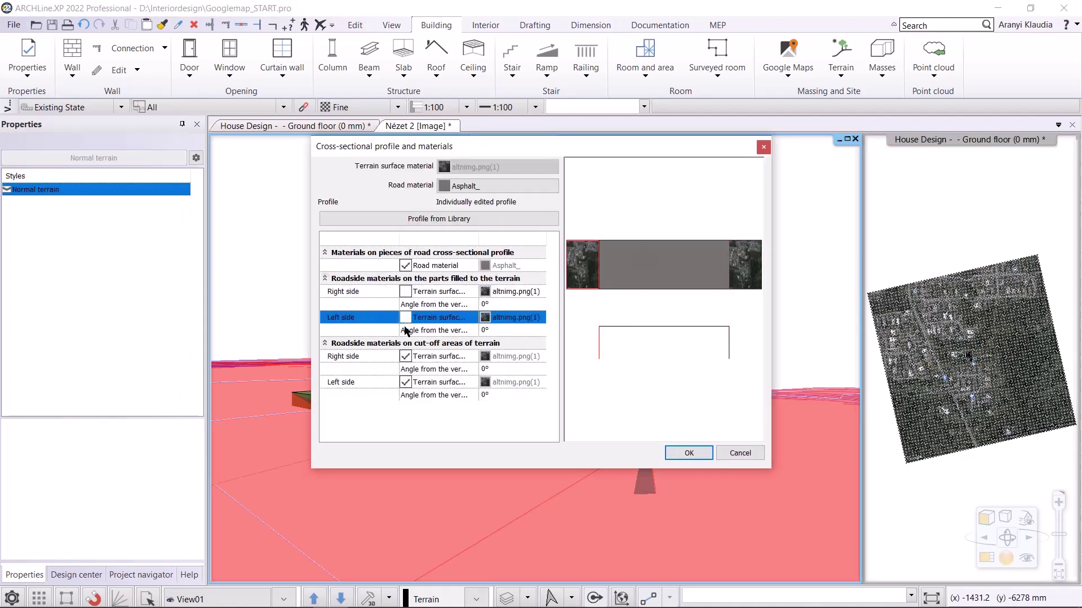
click(408, 358)
click(406, 357)
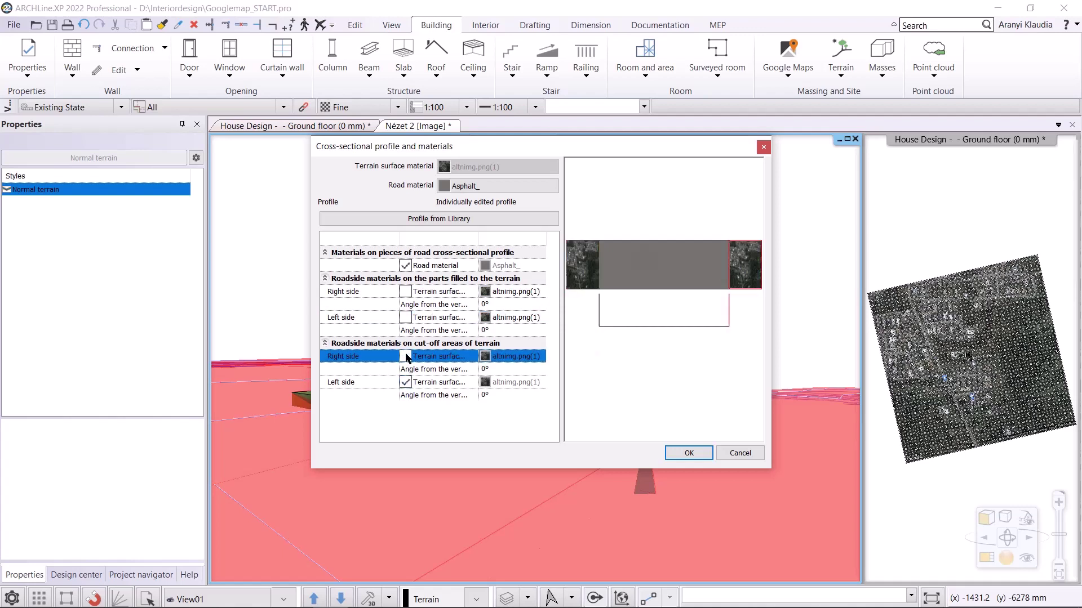
click(406, 383)
click(406, 386)
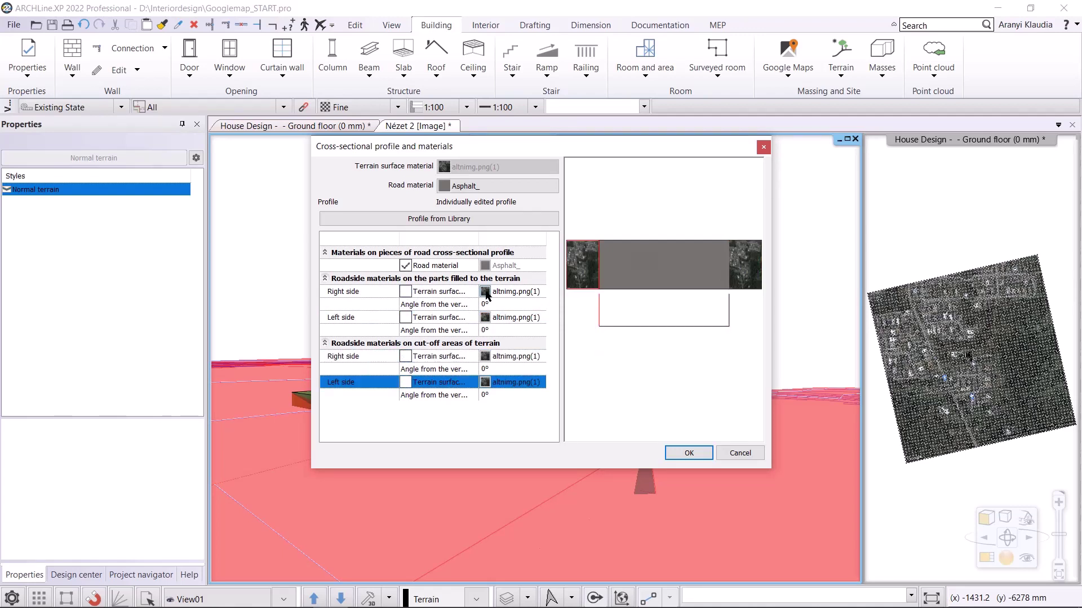
Assign Asphalt_ material to the right and left fill slopes and cut-off sides.
click(485, 292)
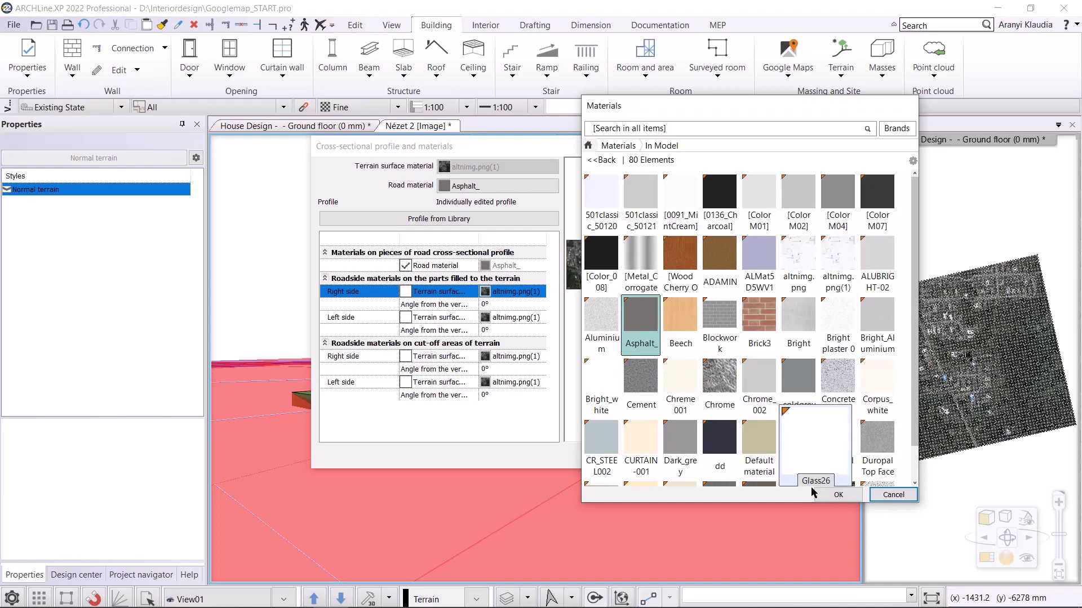
click(828, 494)
click(495, 318)
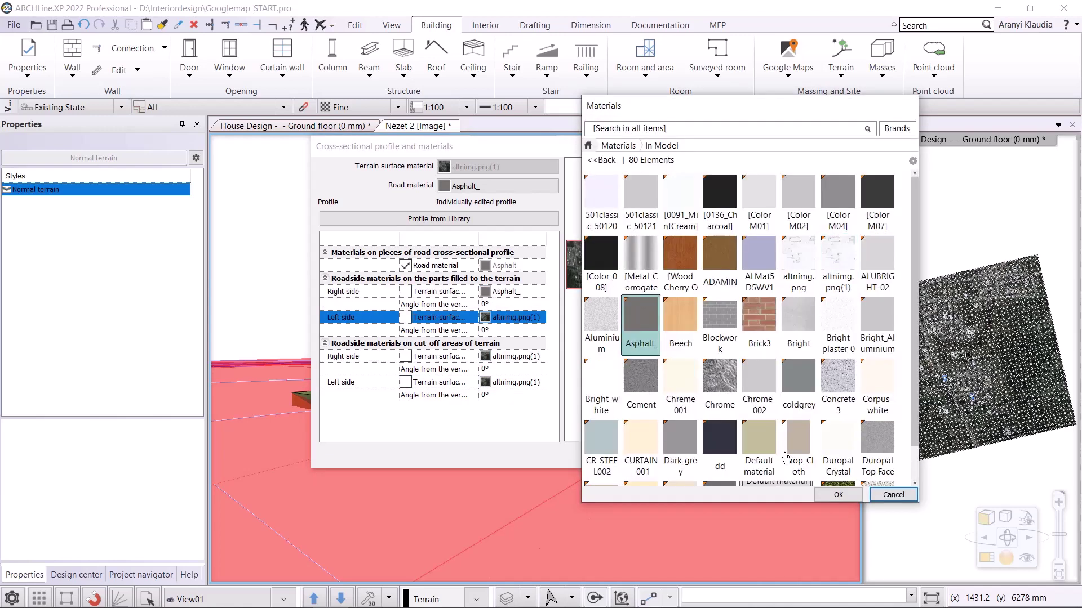
click(838, 495)
click(496, 357)
click(496, 356)
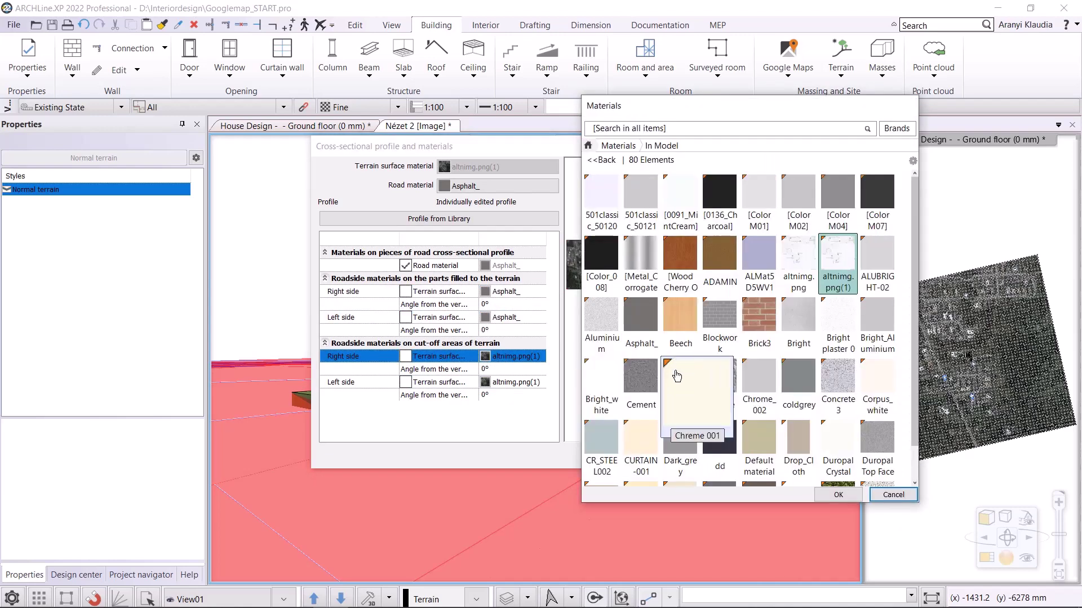
click(640, 320)
click(838, 495)
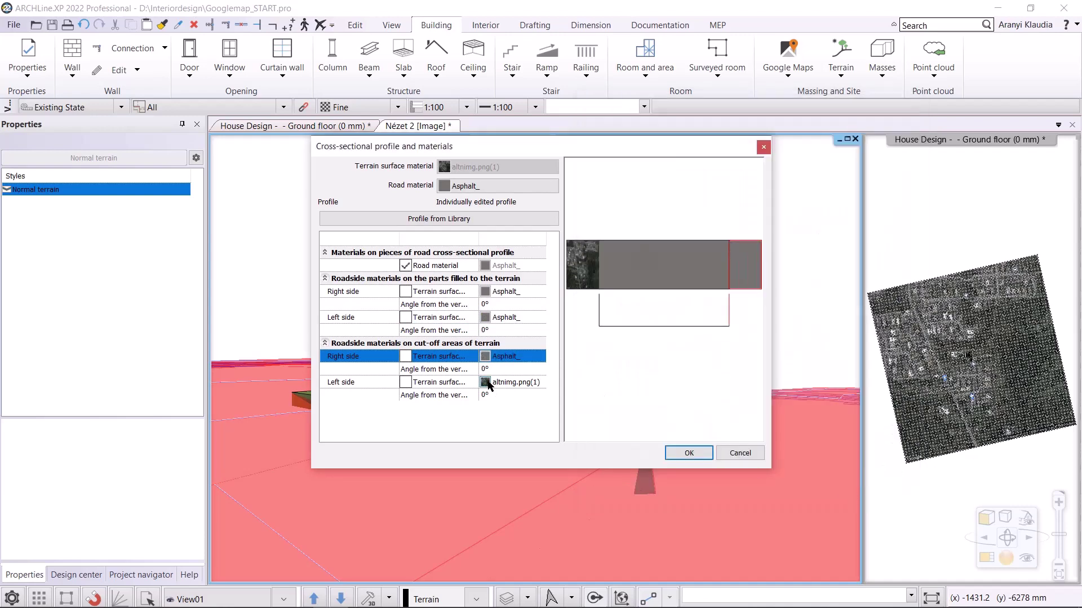
double_click(488, 383)
click(641, 320)
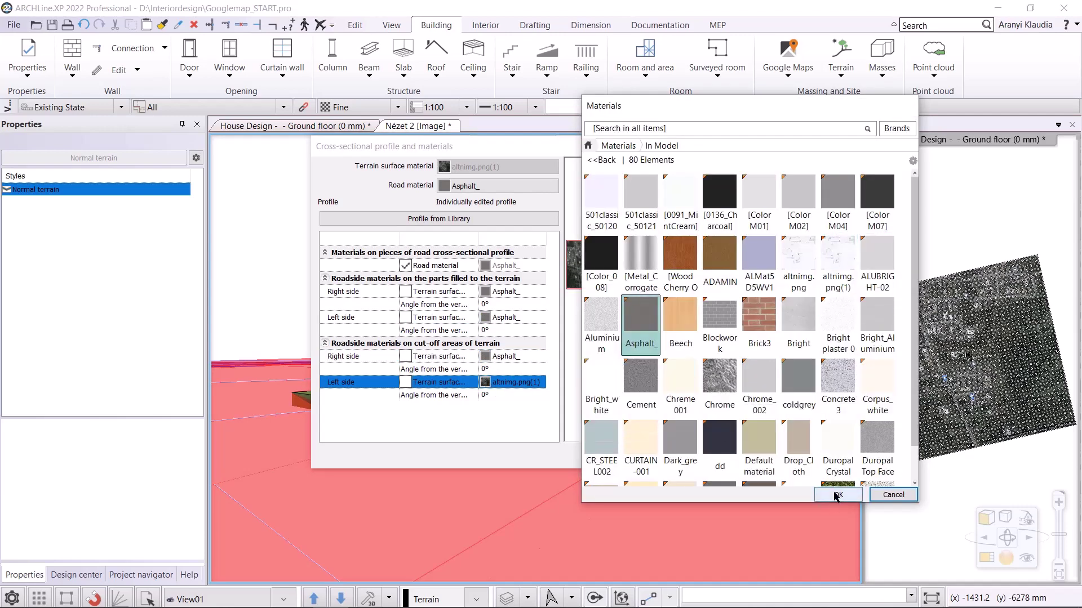
click(836, 495)
Set all four road side slope angles to 45° and confirm the road profile.
click(501, 306)
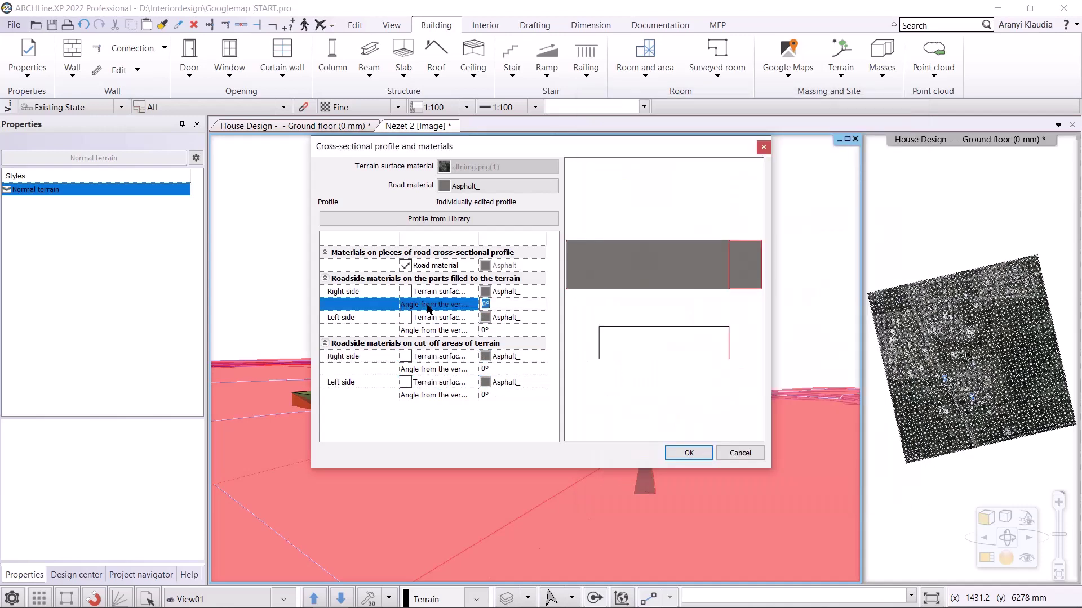
text(45)
click(498, 332)
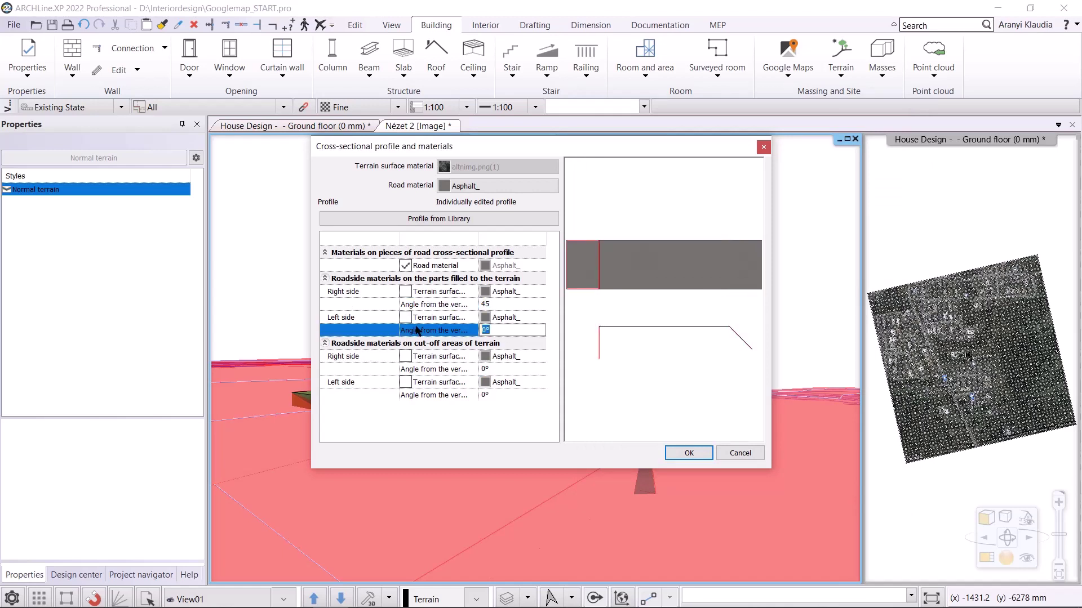
text(45)
click(497, 370)
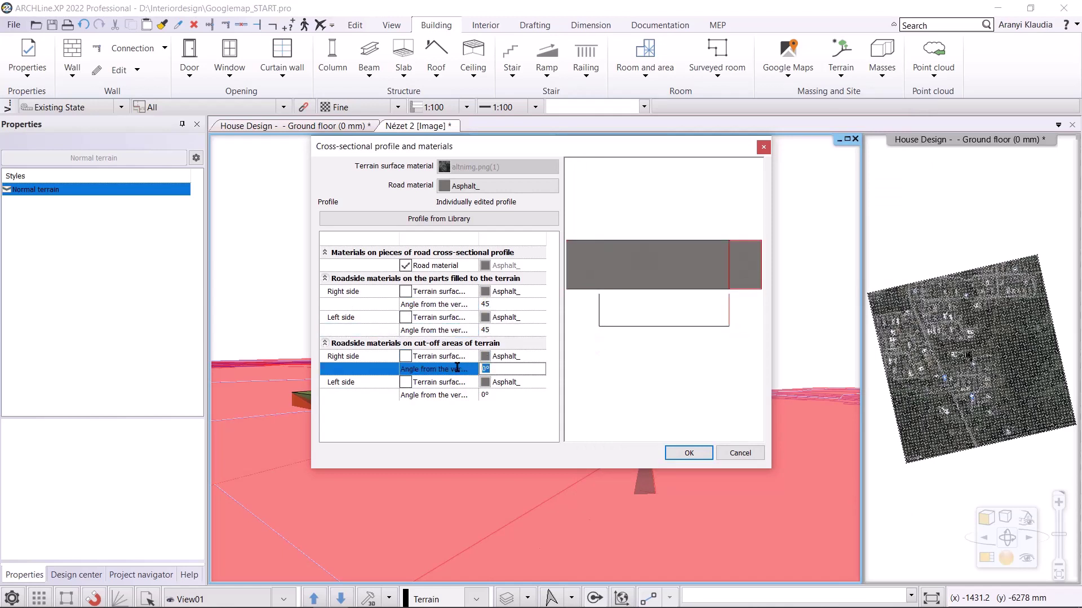
text(45)
click(500, 394)
text(4)
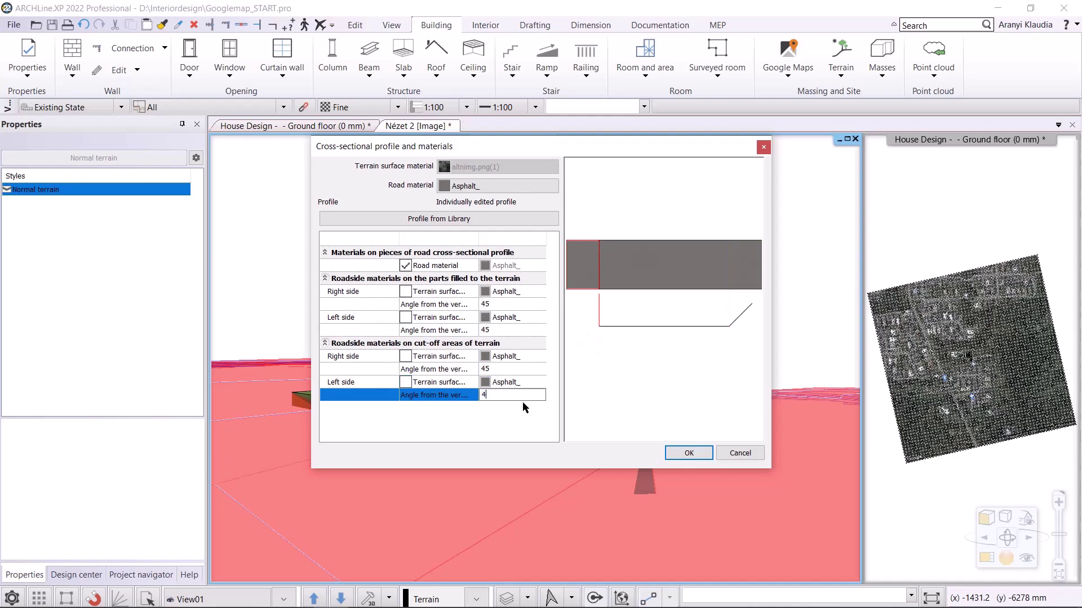
text(5)
click(689, 452)
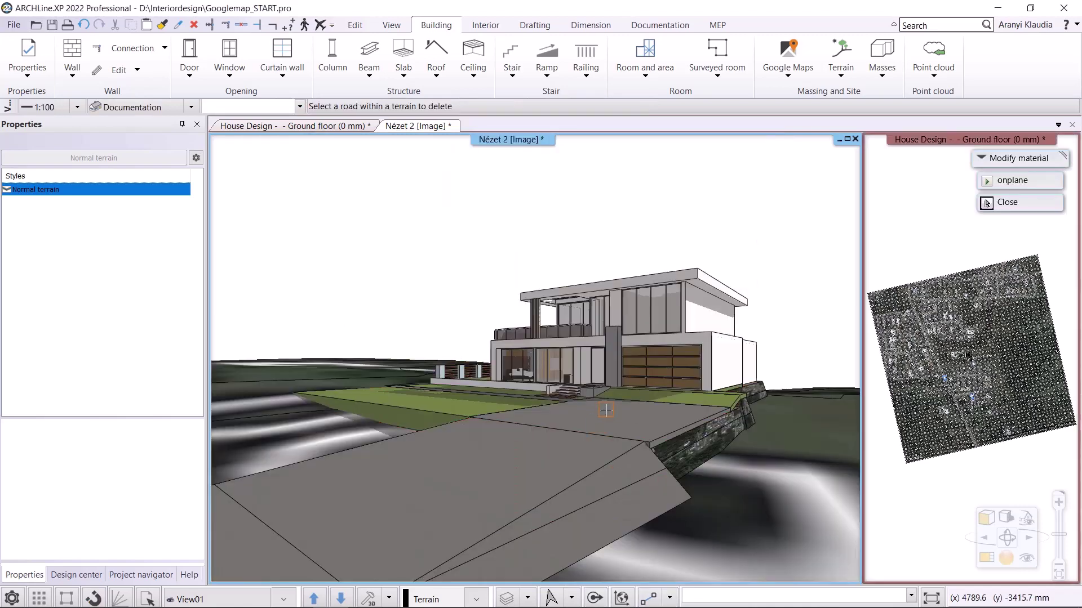
Set the shadow simulation sun position to 06 May at 09:30.
key(Escape)
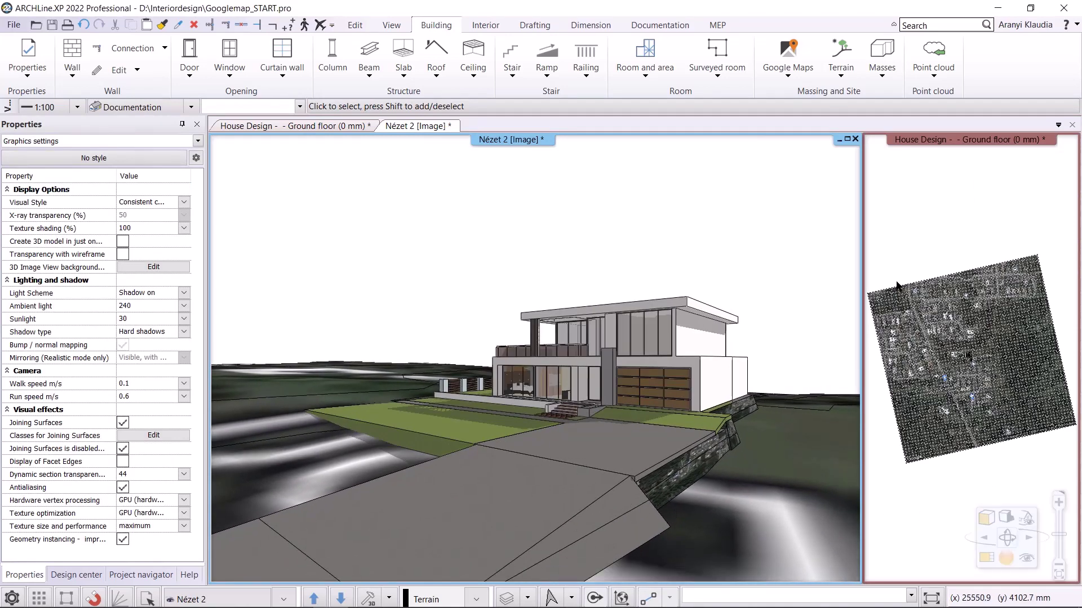
click(391, 26)
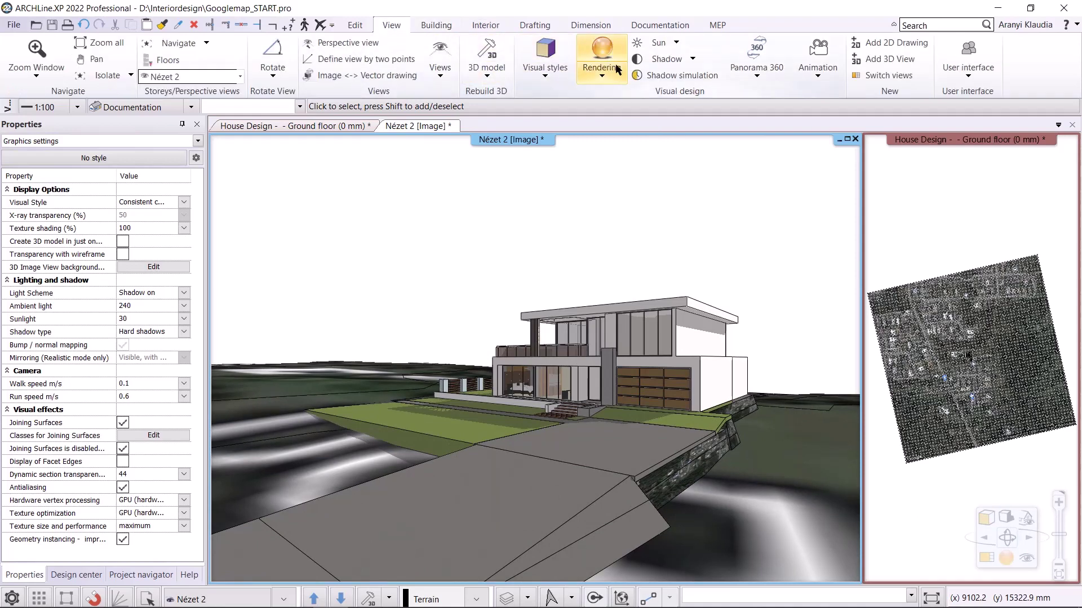
click(679, 75)
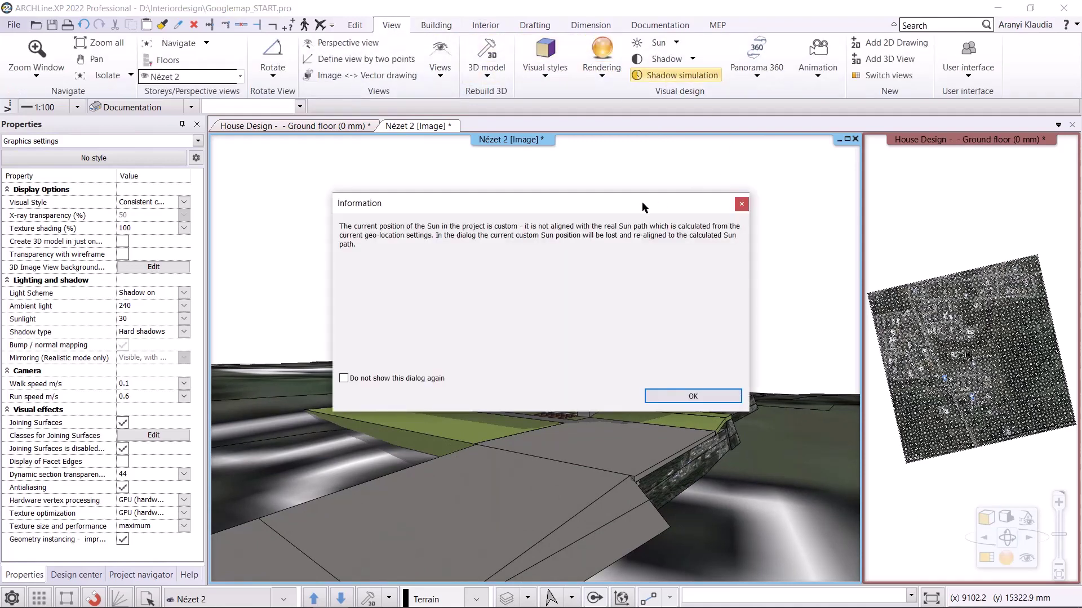
click(673, 397)
drag(622, 187, 980, 280)
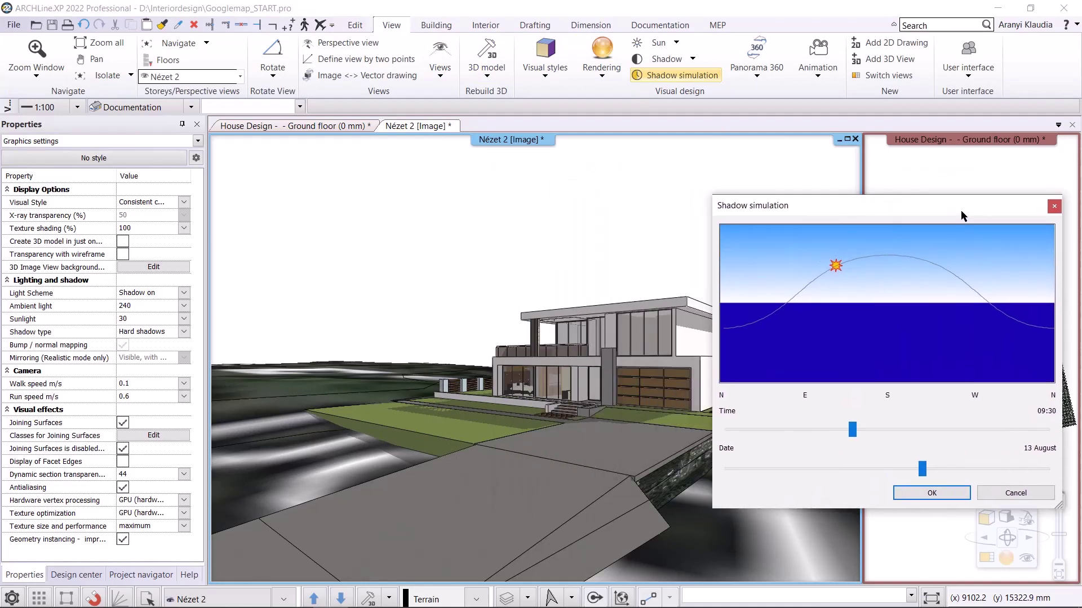
drag(949, 484, 865, 483)
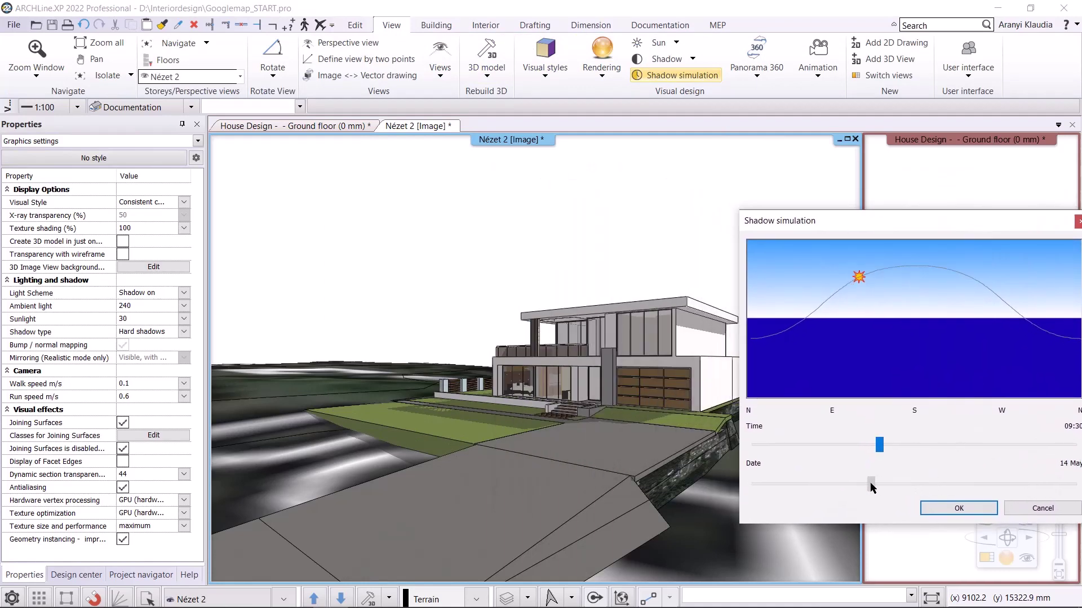
drag(879, 445, 905, 443)
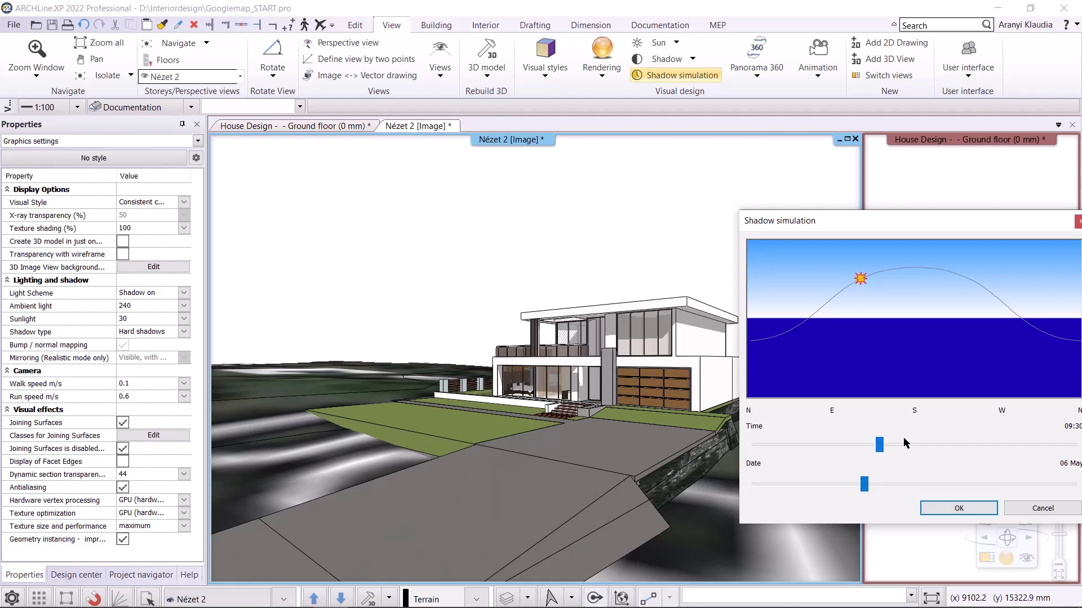
click(978, 514)
click(1006, 558)
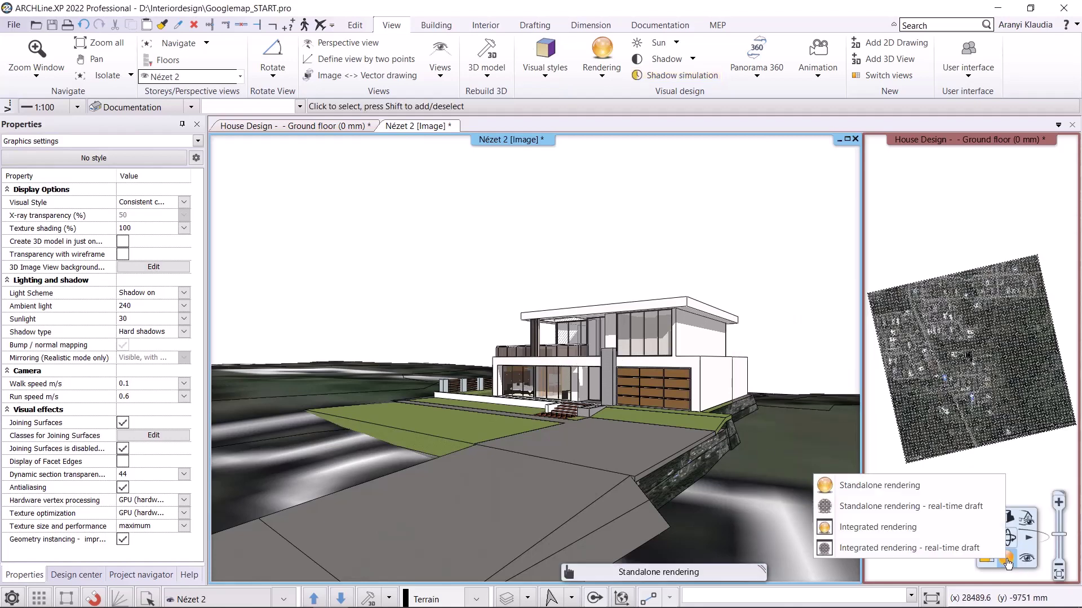
Render at 1280x720 using the A02 - Exterior detailed preset and 'Just outside the town' panorama.
click(892, 530)
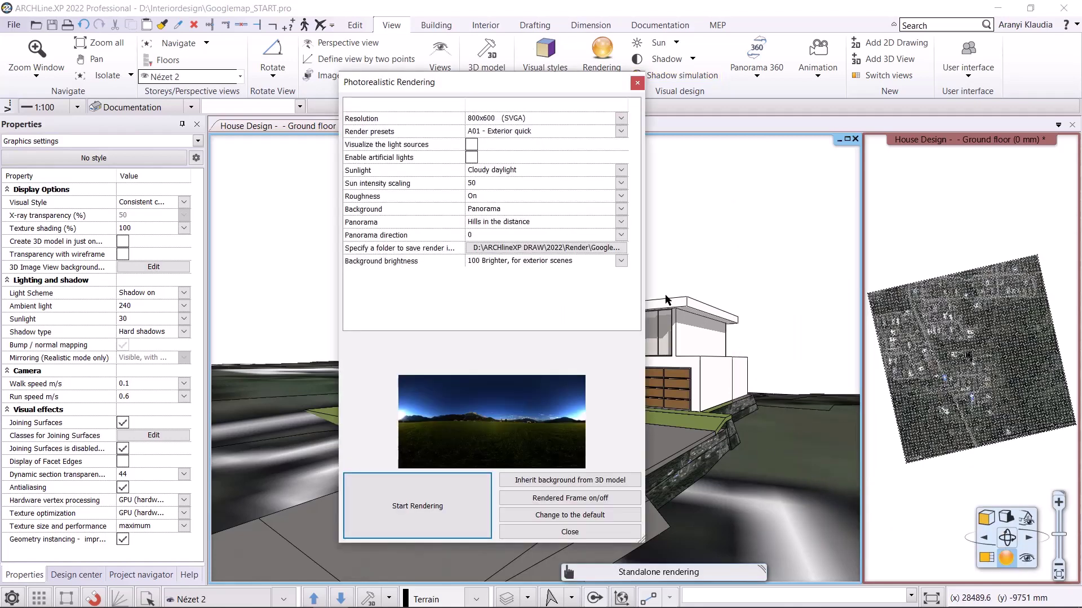
click(535, 119)
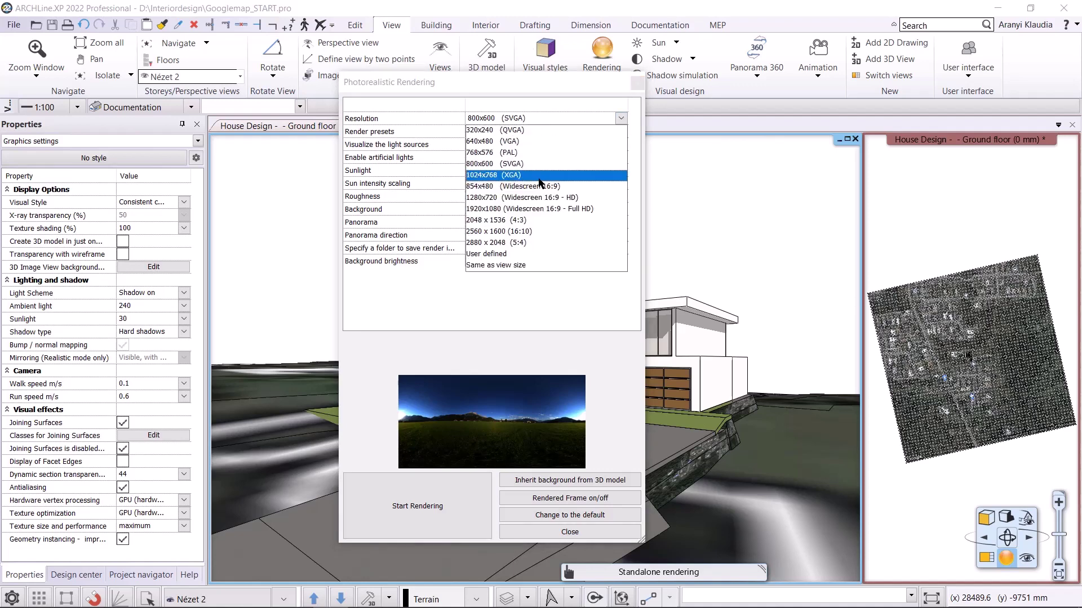
click(539, 197)
click(538, 131)
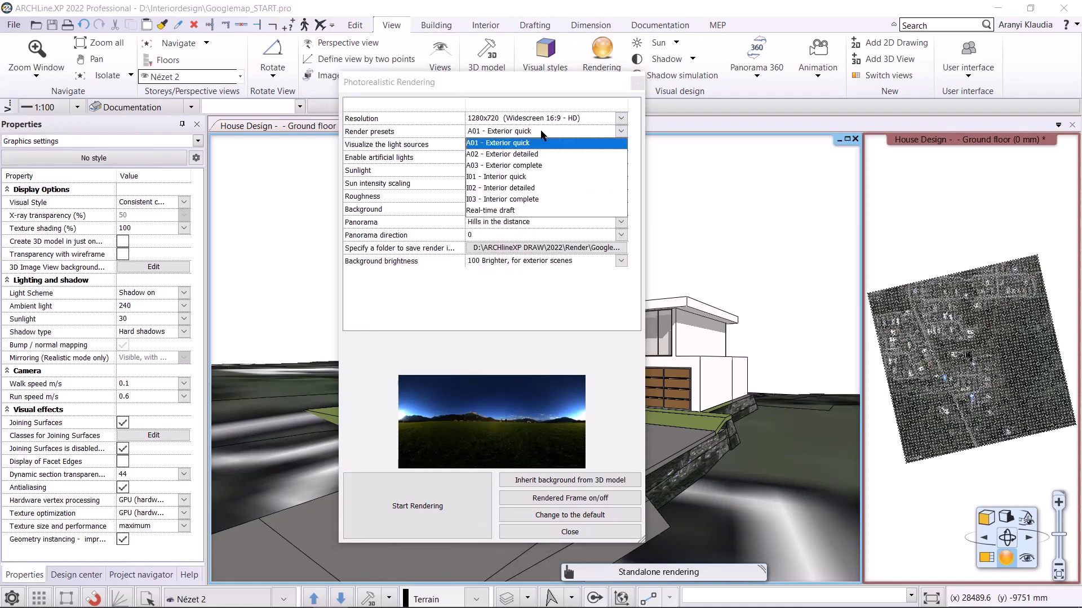
click(533, 161)
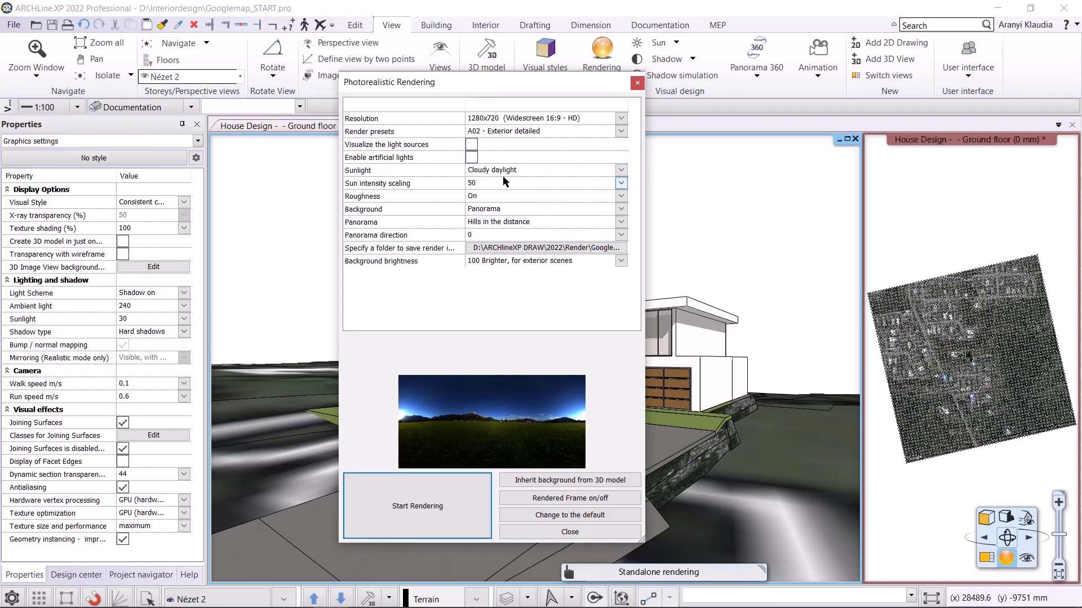
click(502, 223)
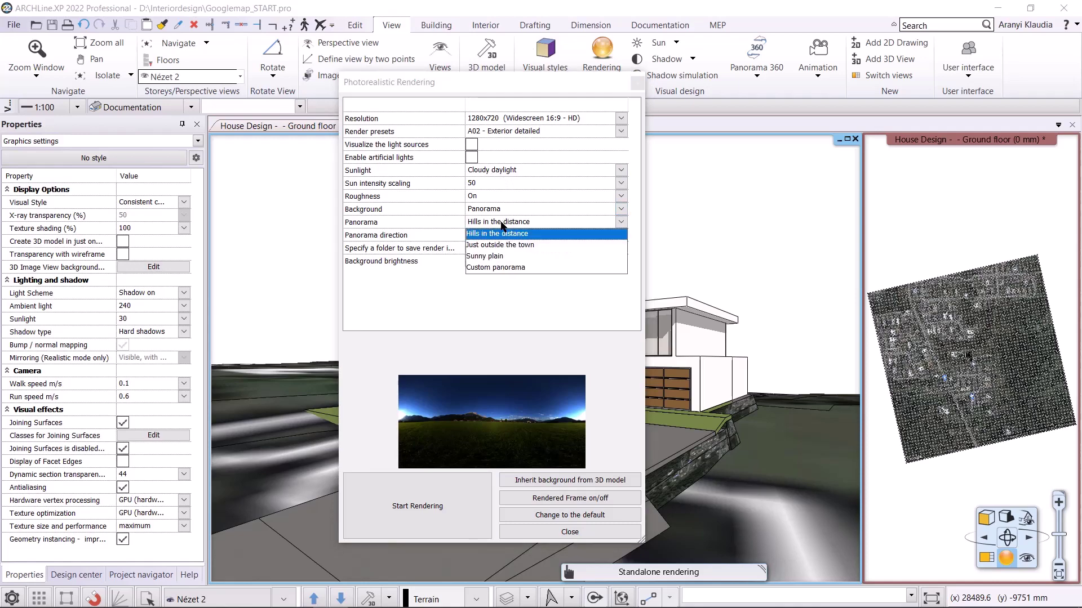
click(503, 245)
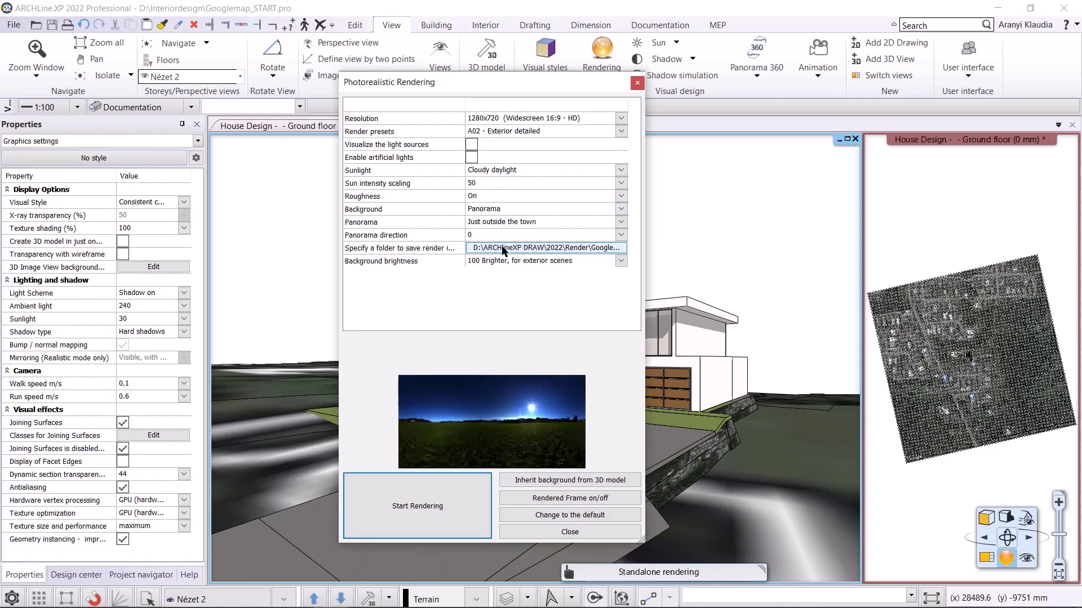
click(420, 506)
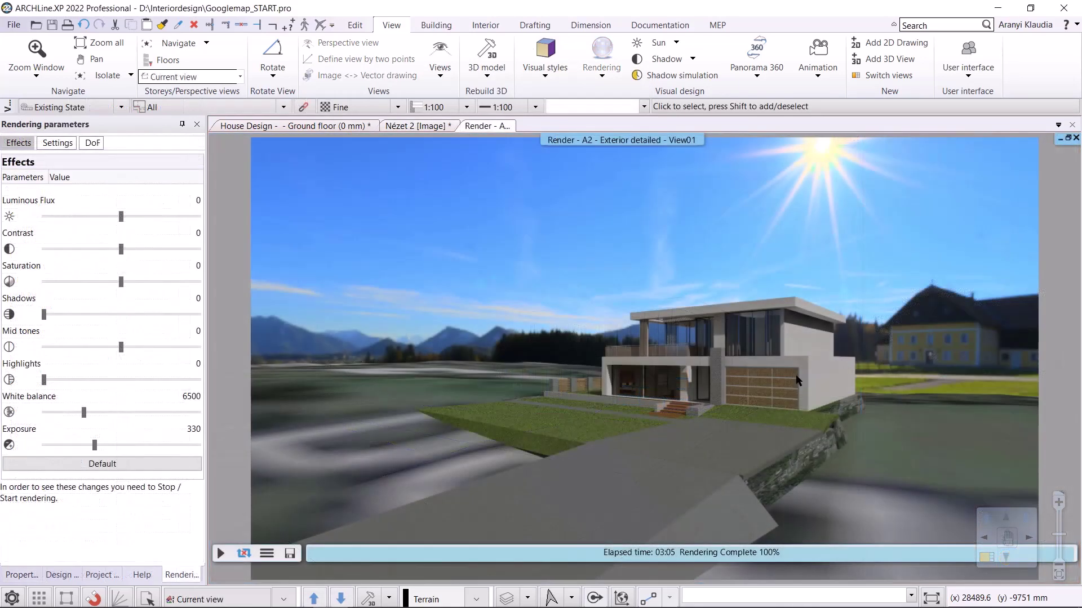